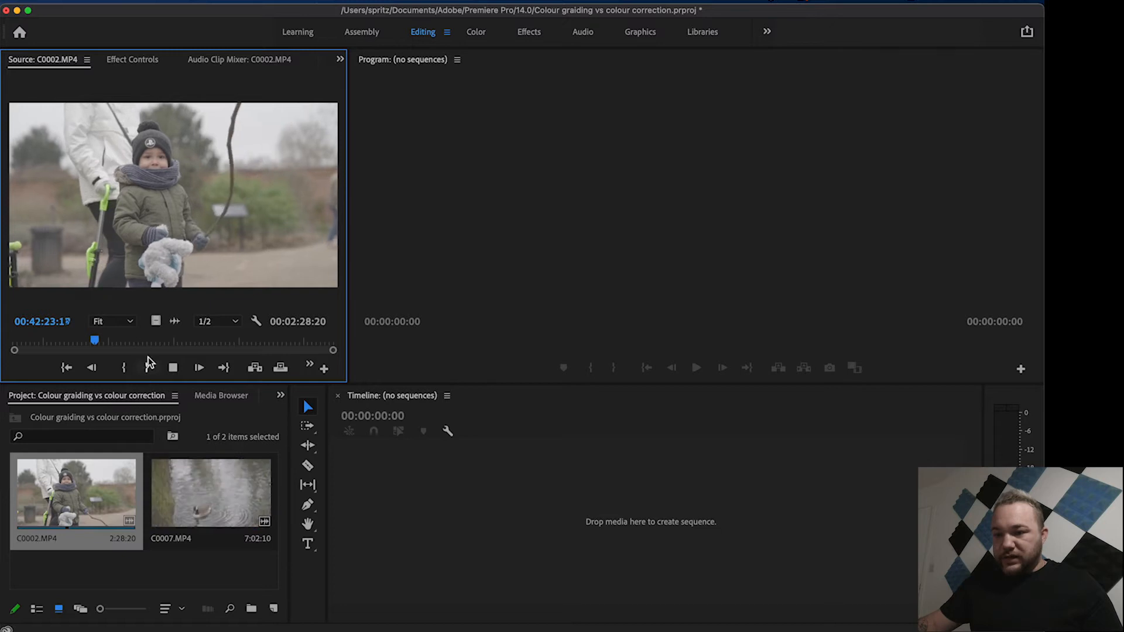
Import the clip DJI_0699_001.MP4 from the Extreme SSD drive into the project
left_click_drag(93, 341, 168, 342)
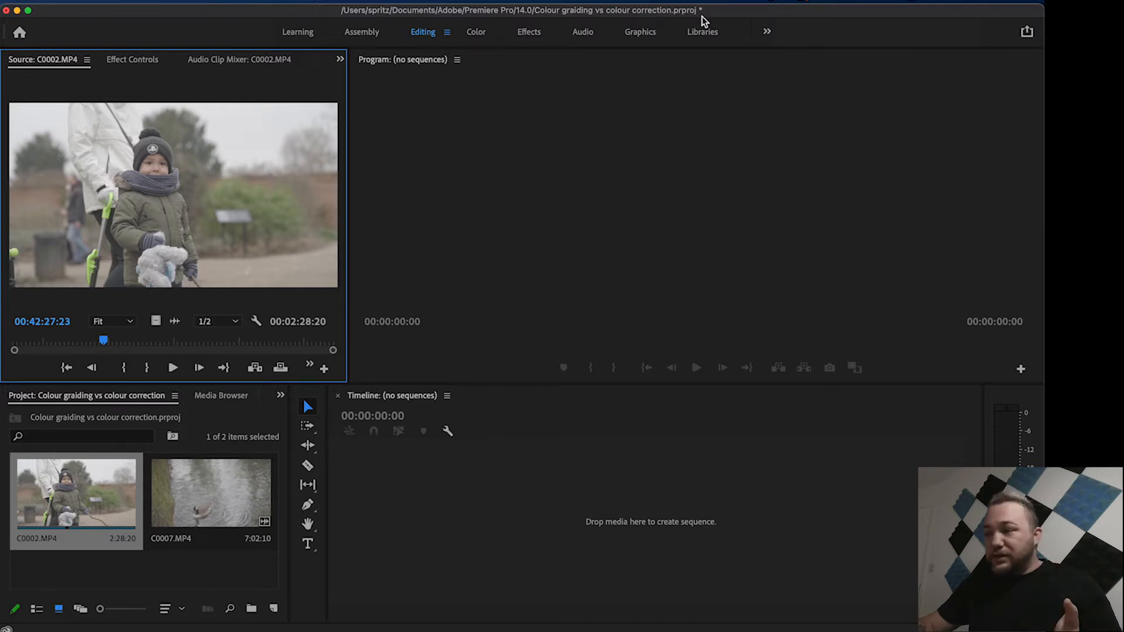
left_click_drag(723, 12, 627, 12)
double_click(991, 22)
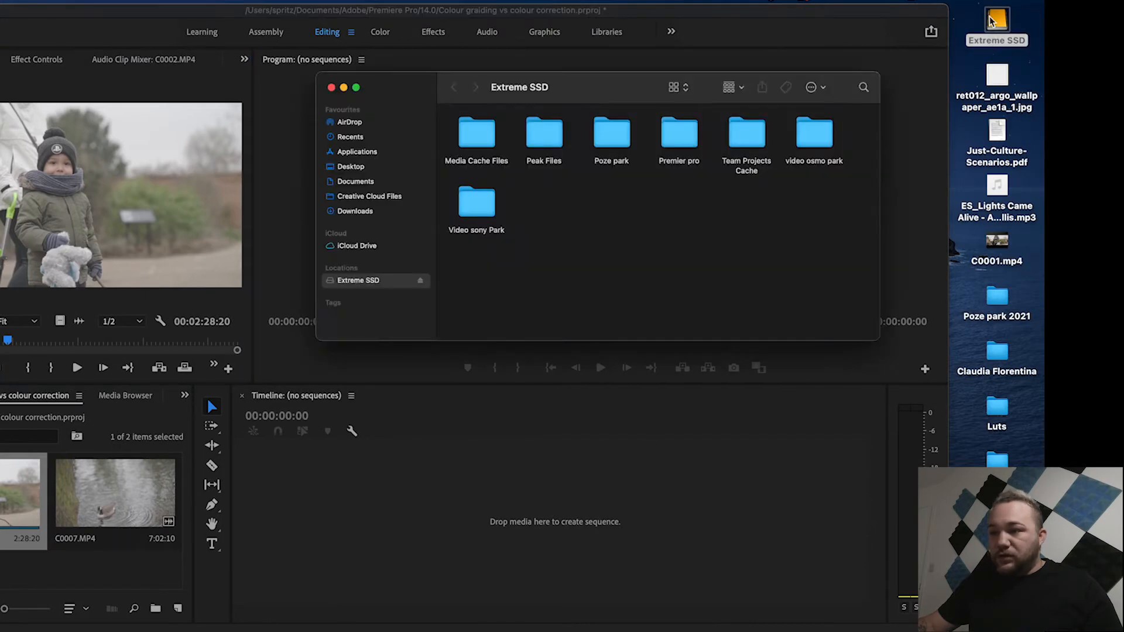
left_click_drag(737, 164, 104, 569)
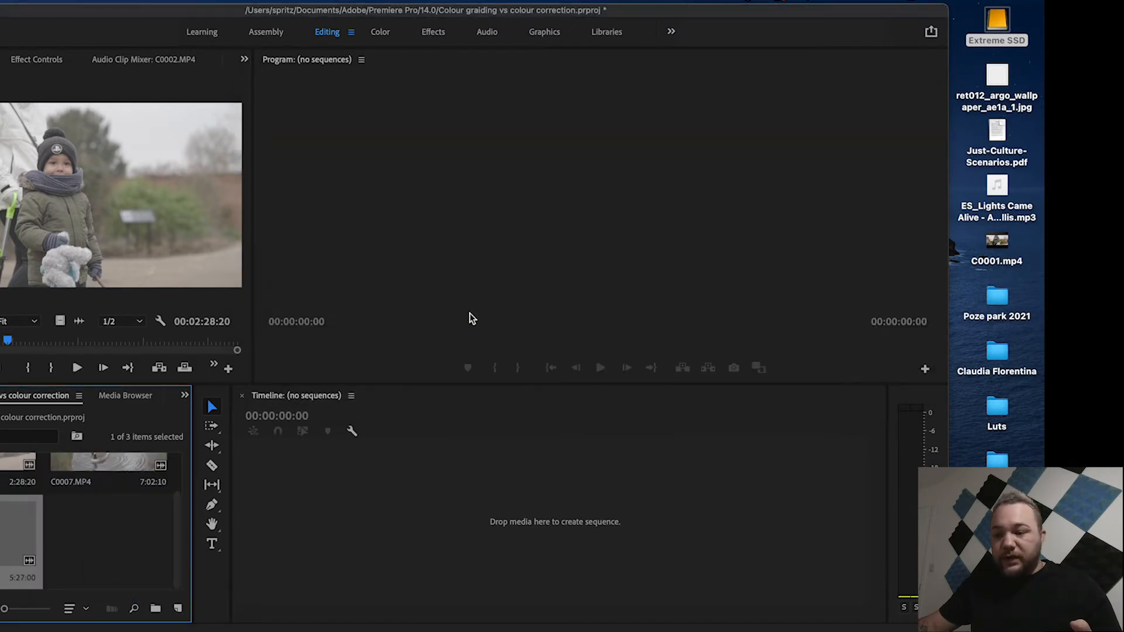
scroll(59, 522, "up", 2)
scroll(61, 521, "down", 2)
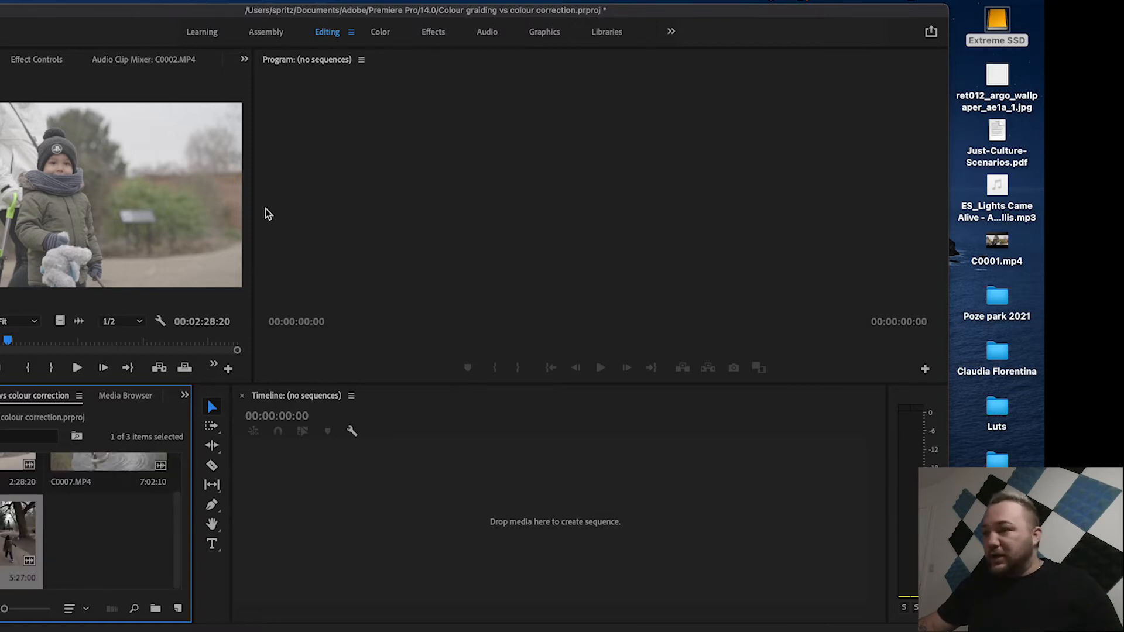
left_click_drag(450, 11, 544, 1)
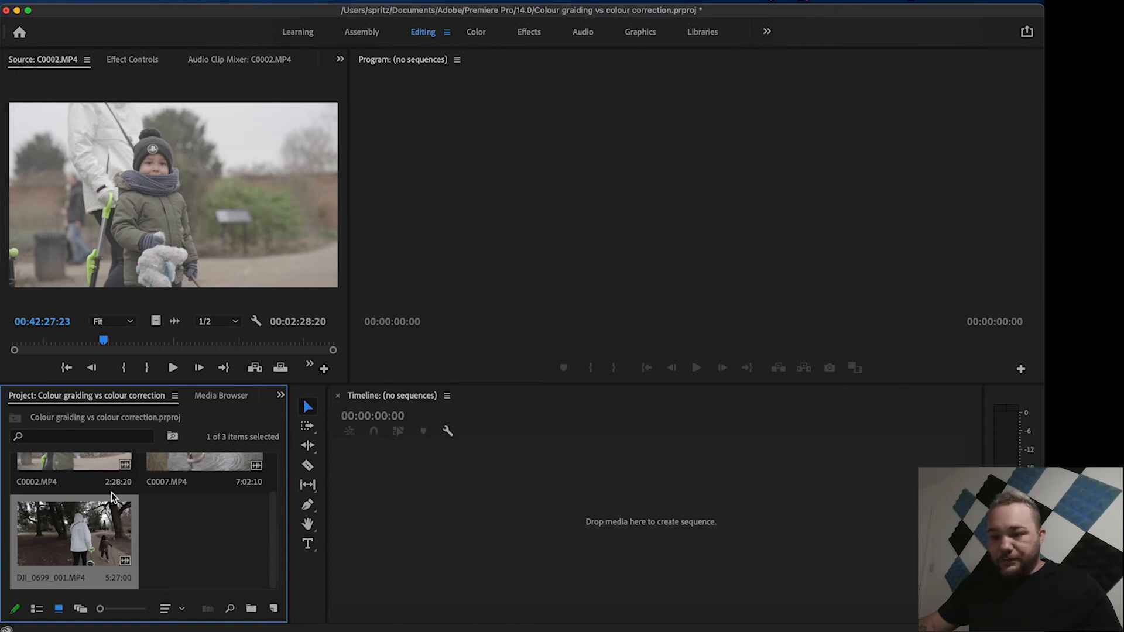
Mark an in and out range about 13 seconds long on source clip C0002.MP4, ending at 00:42:51:07
scroll(114, 499, "up", 2)
left_click(128, 342)
key("i")
key("space")
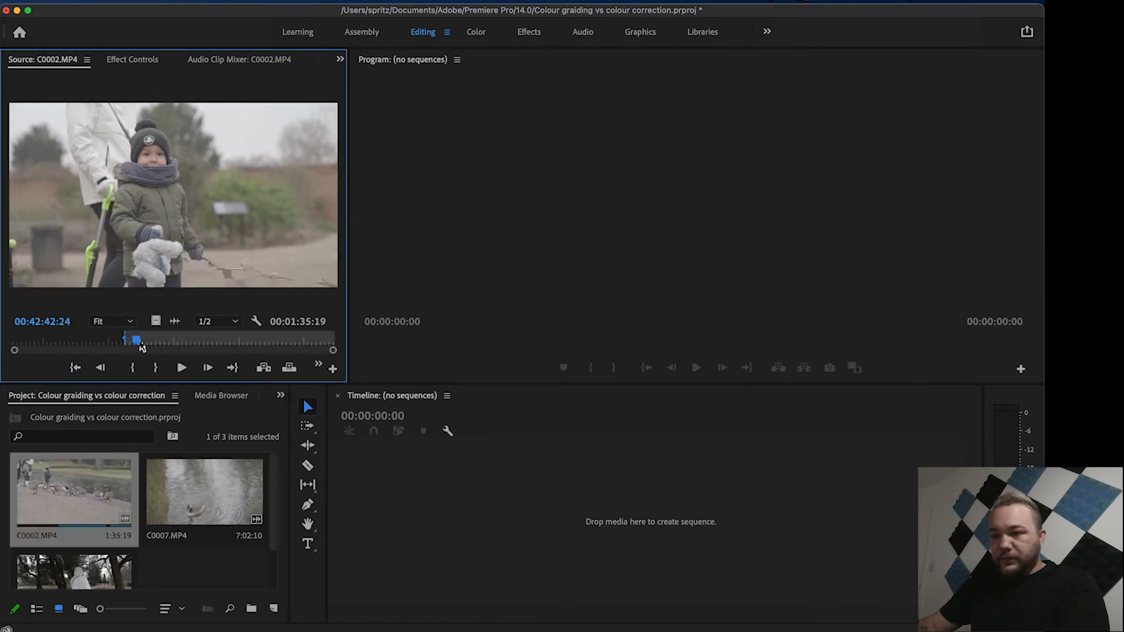
left_click_drag(131, 341, 156, 343)
key("o")
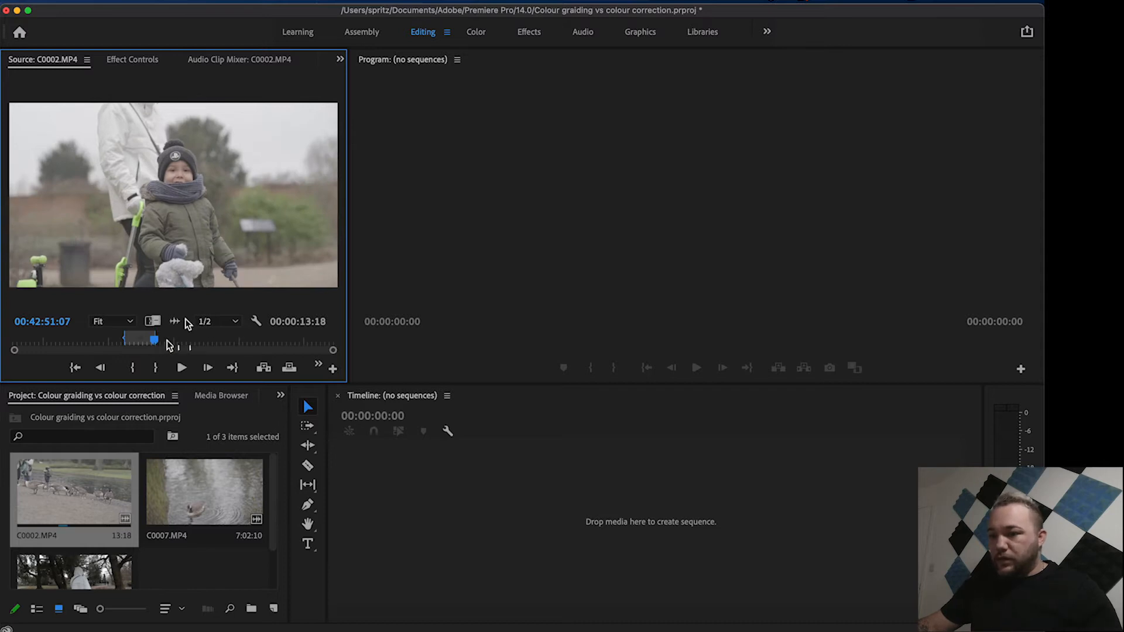
Create a sequence from the marked C0002.MP4 segment and park the timeline playhead at 00:00:01:21
left_click_drag(356, 404, 452, 532)
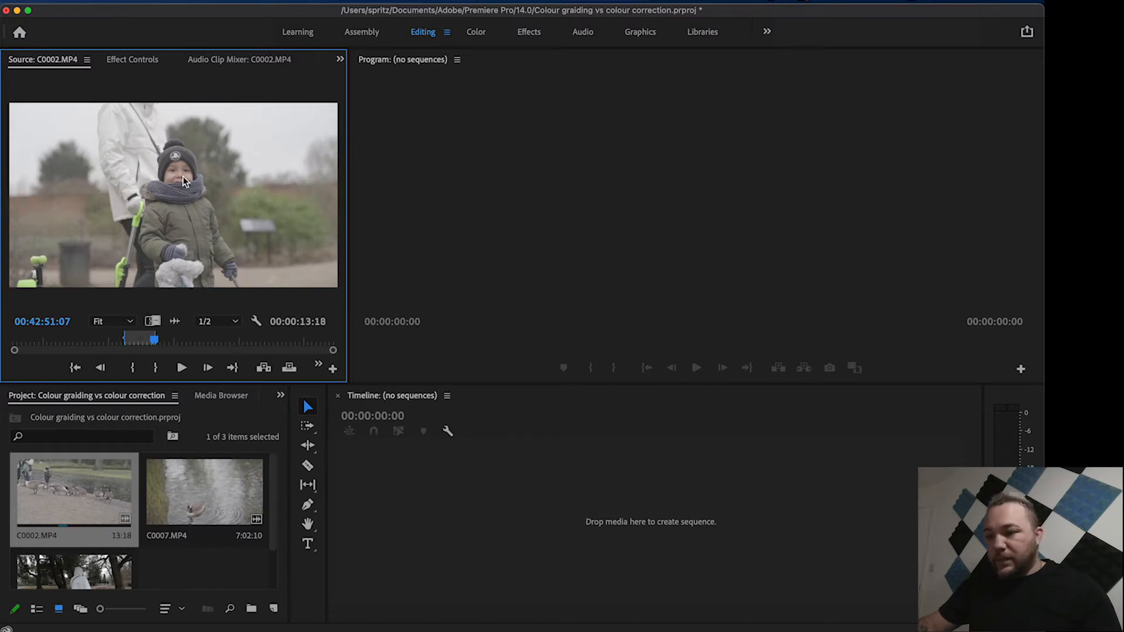
left_click_drag(431, 497, 433, 532)
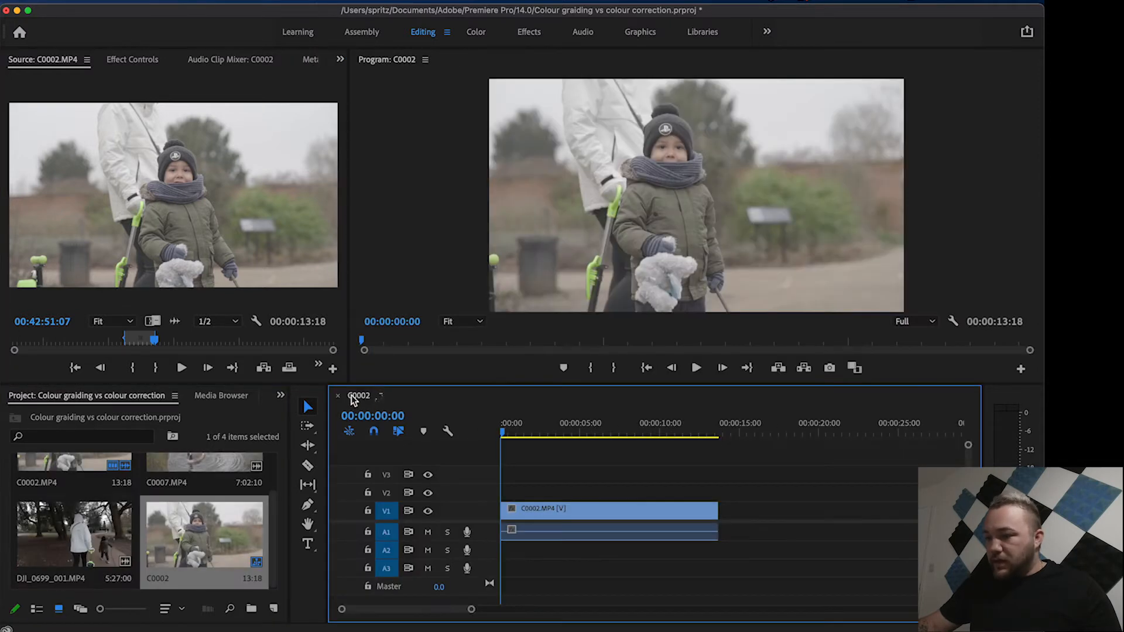
key("space")
key("space")
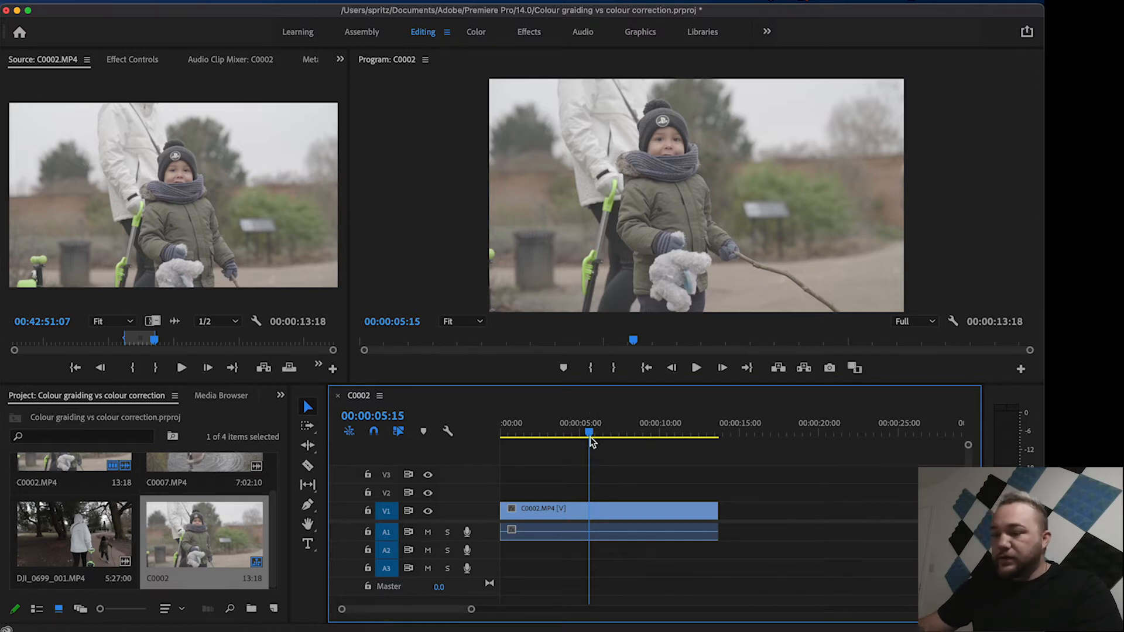
left_click_drag(588, 434, 527, 436)
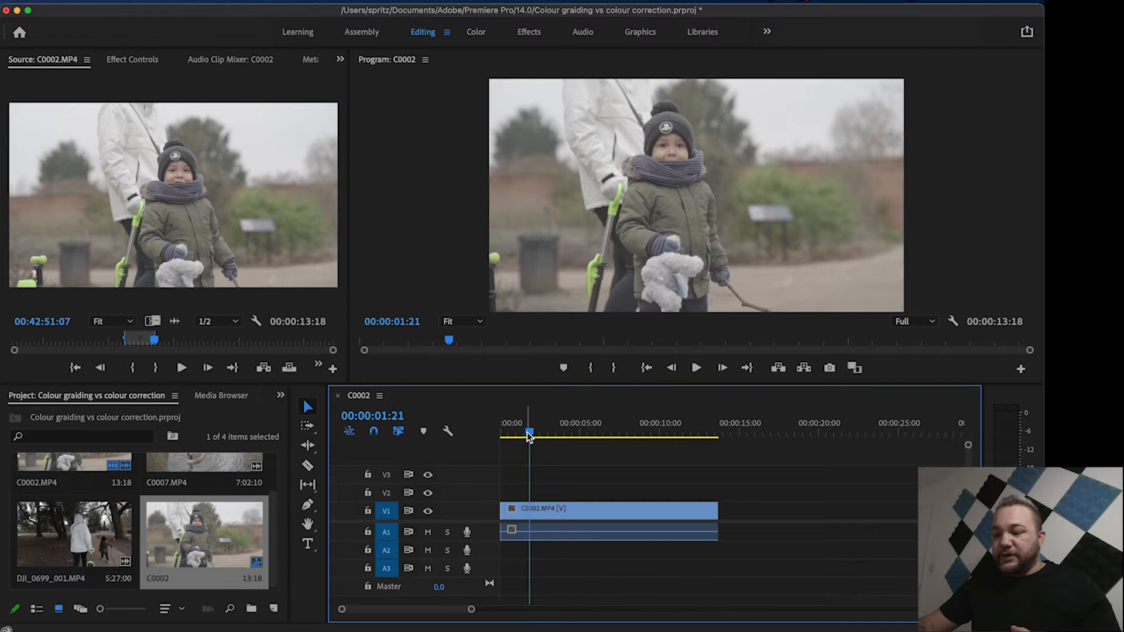
Apply Lumetri Basic Correction to the timeline clip: contrast 44.7, highlights -19.1, shadows -2.1, whites -6.4, blacks 19.1, temperature -4.3, tint 2.1
left_click(562, 510)
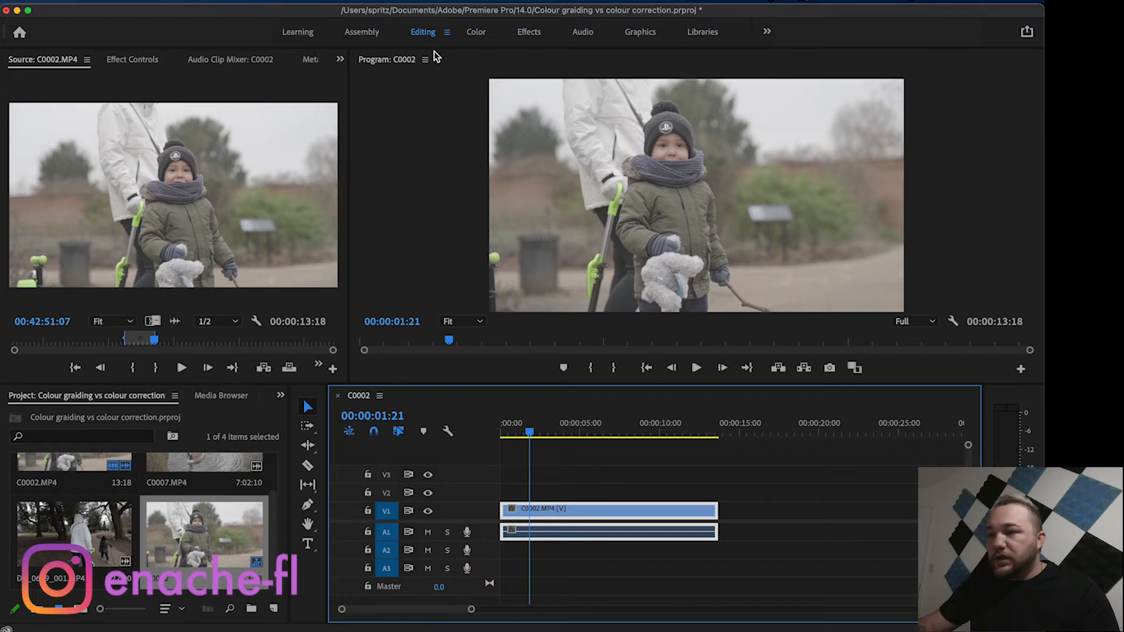
left_click(476, 33)
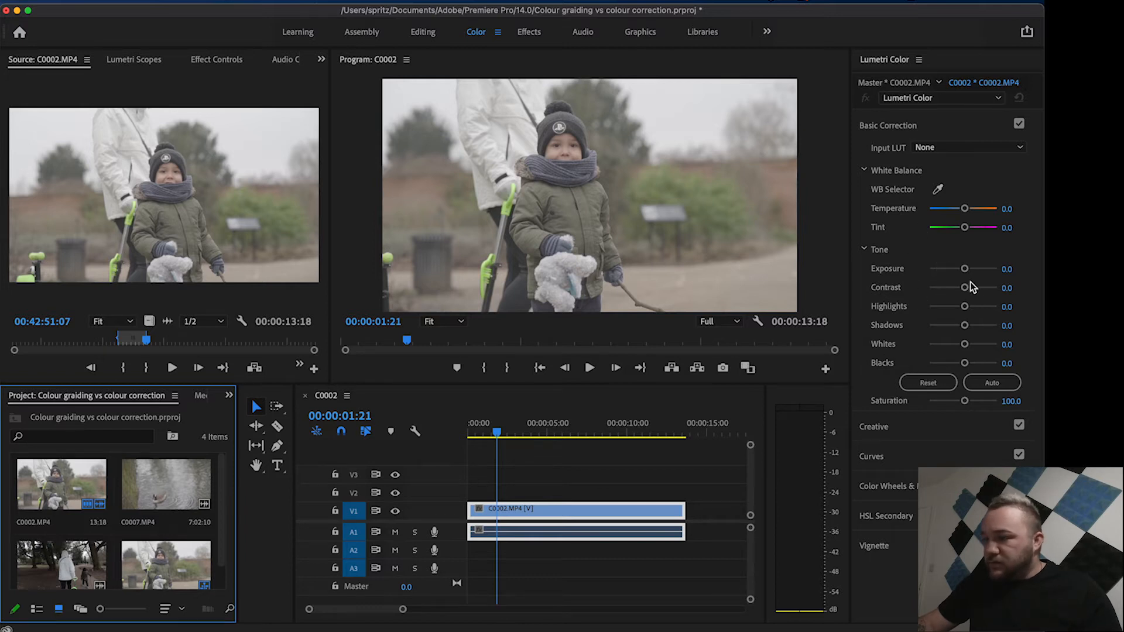
left_click_drag(965, 287, 970, 363)
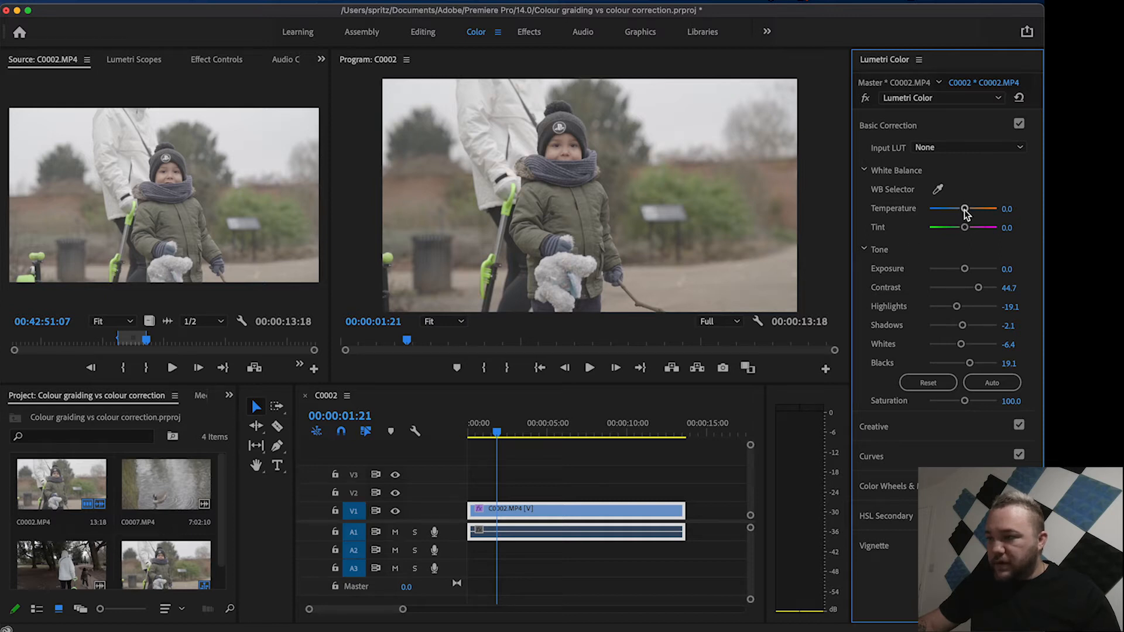
left_click_drag(964, 210, 961, 209)
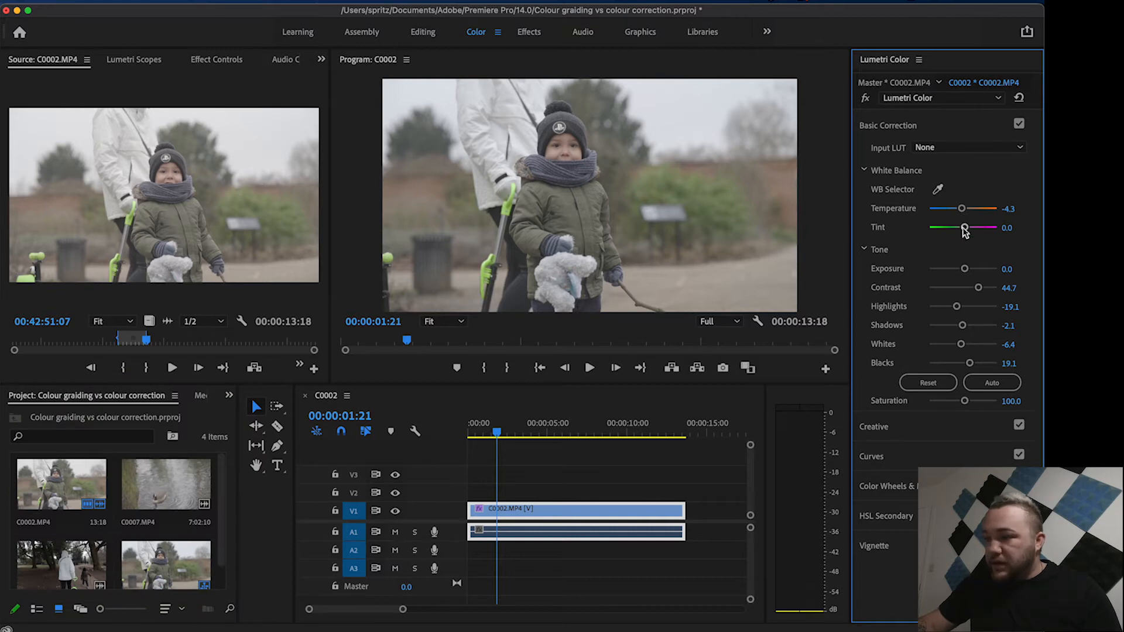
left_click_drag(964, 227, 966, 232)
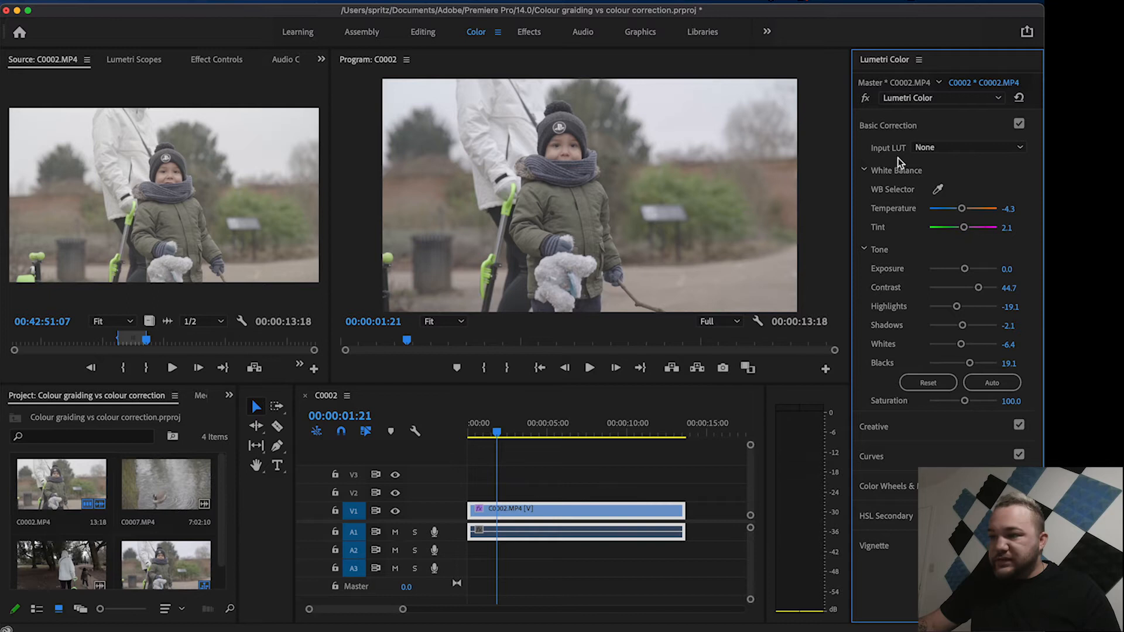
Compare the clip with and without its Basic Correction adjustments, leaving them enabled
left_click(1019, 124)
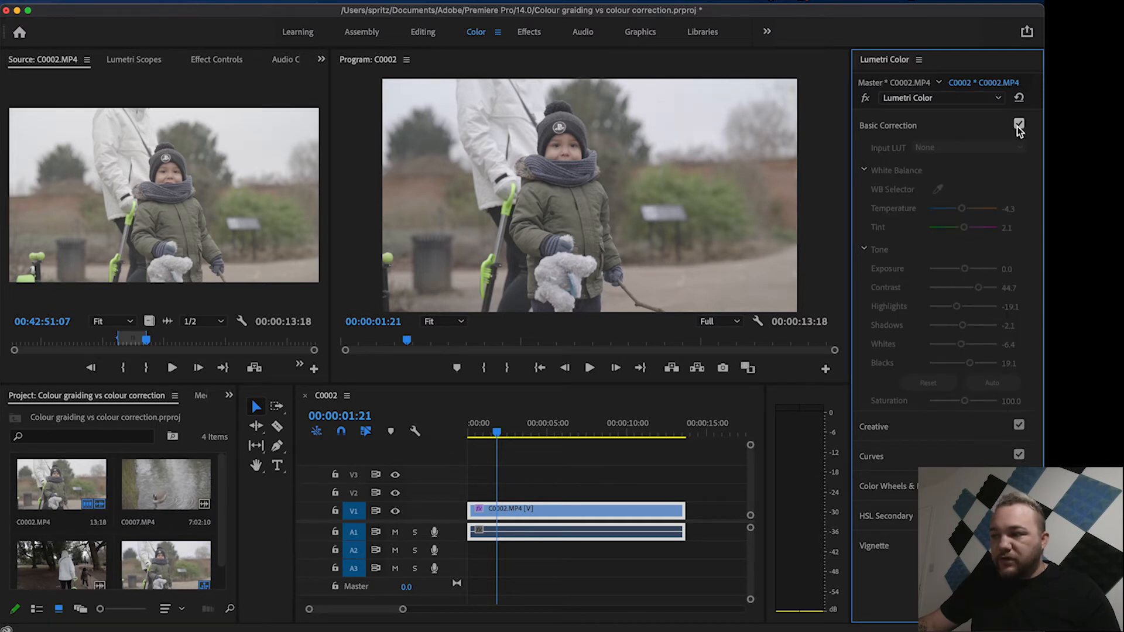
left_click(1019, 127)
left_click(1019, 126)
left_click(1020, 126)
left_click(1019, 127)
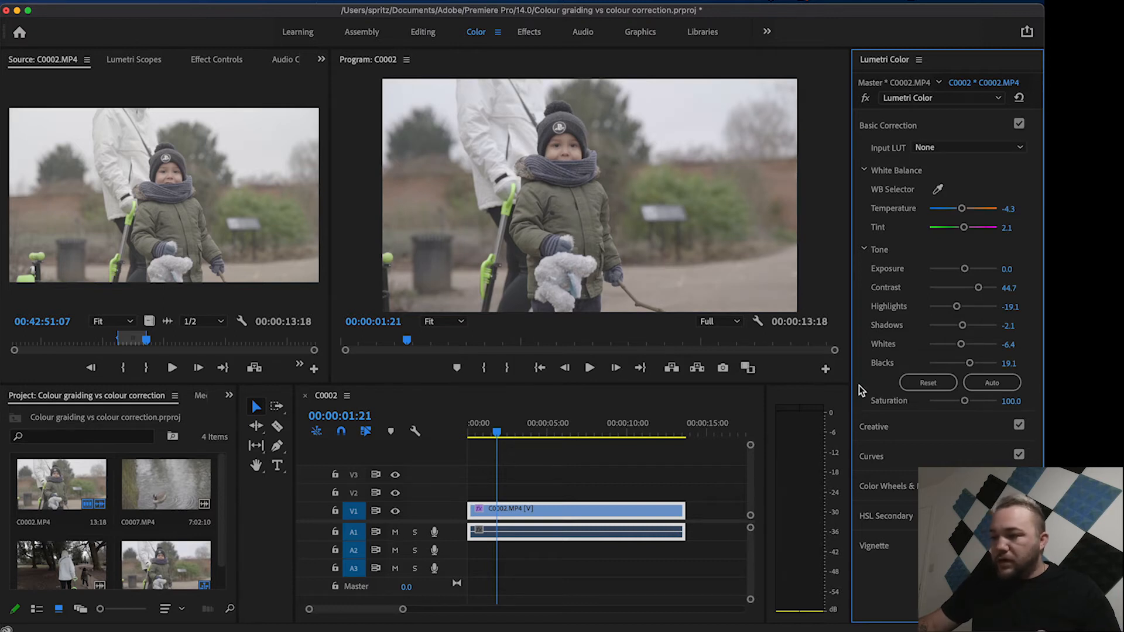
Look over the Creative and Color Wheels & Match settings, comparing the image with the color wheels off and on
left_click(915, 434)
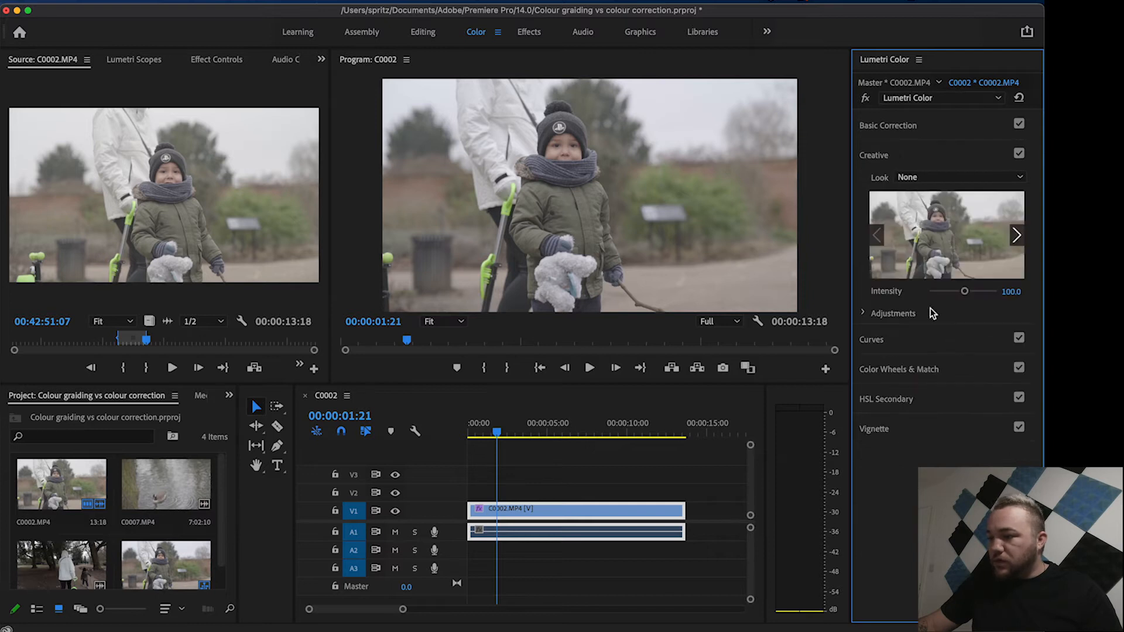
left_click(917, 374)
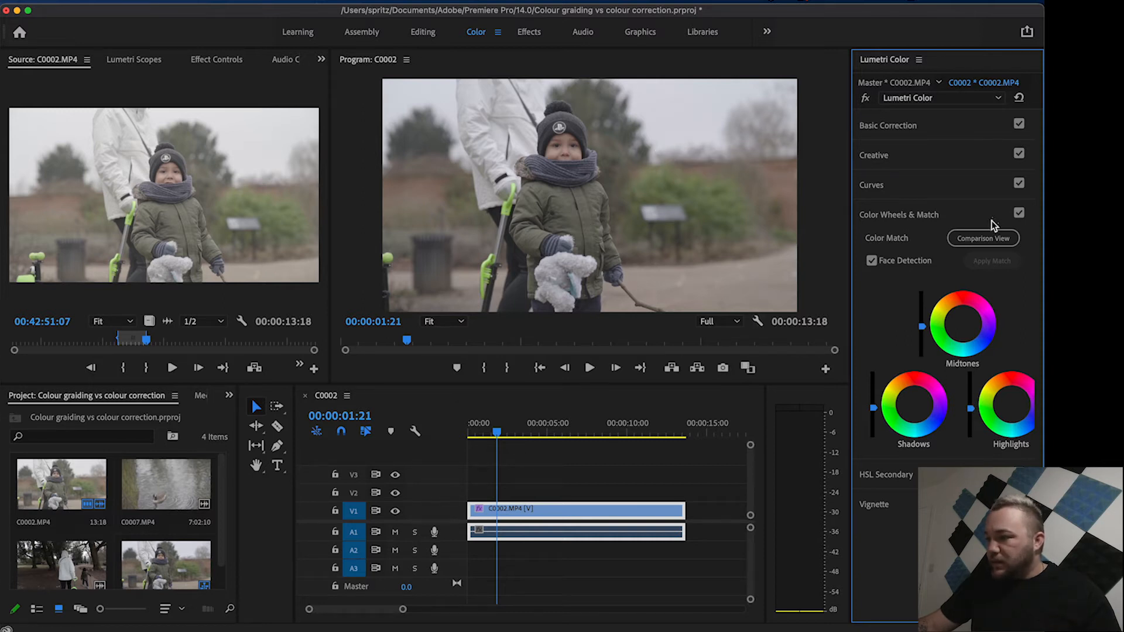
left_click(1020, 215)
left_click(1020, 215)
left_click(1021, 214)
left_click(1021, 214)
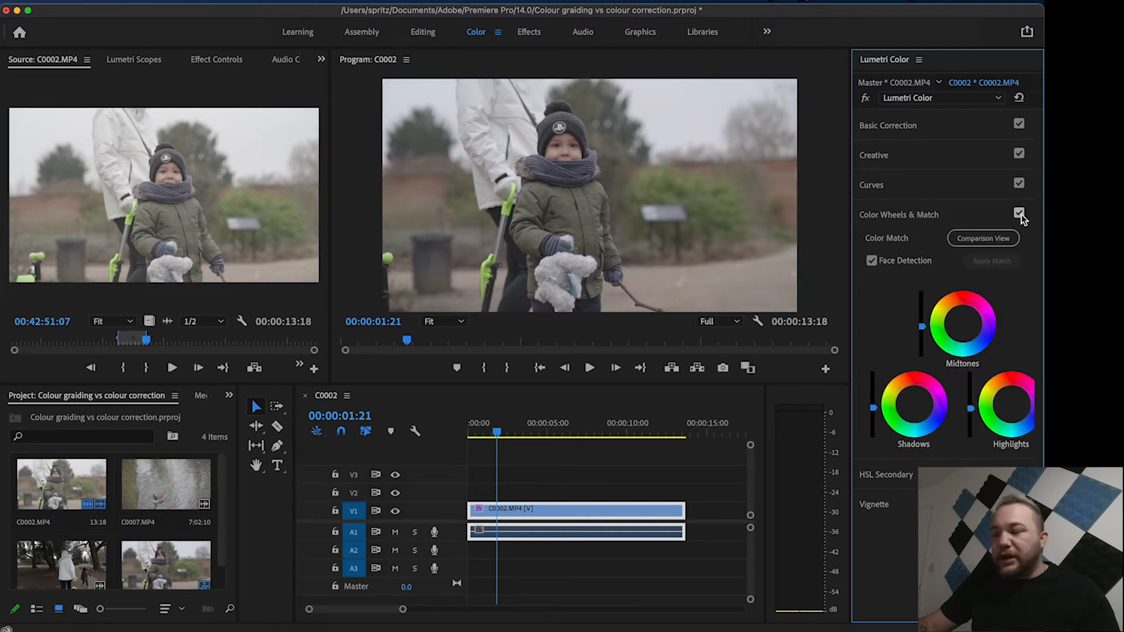
left_click(1021, 214)
left_click(1021, 214)
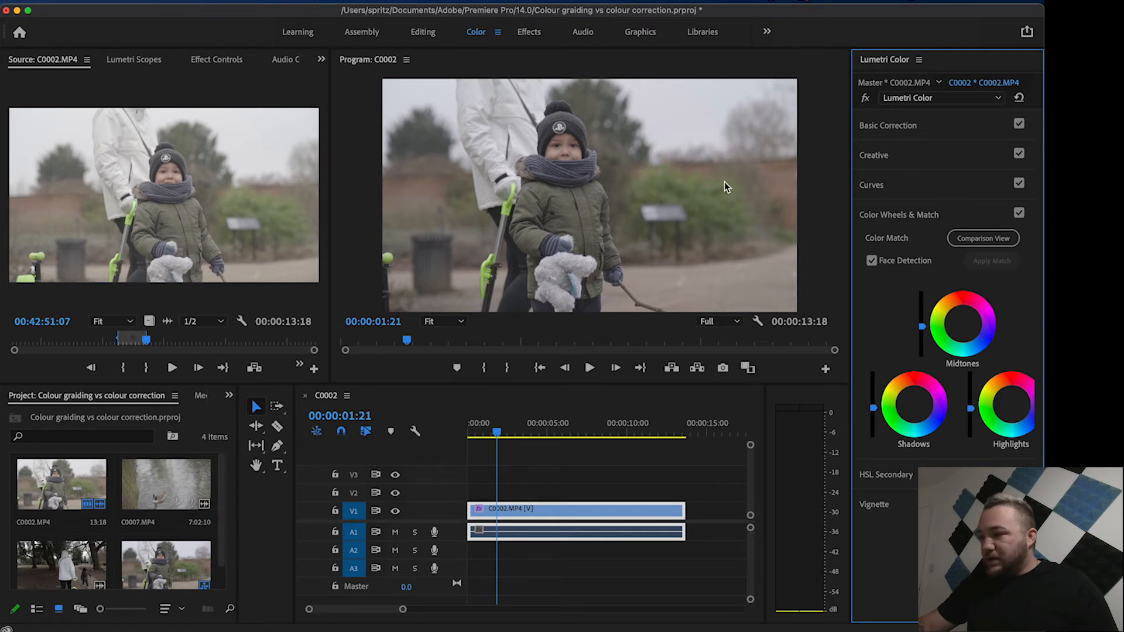
Open the RGB Curves settings and view the red, green and blue channel curves
left_click(899, 160)
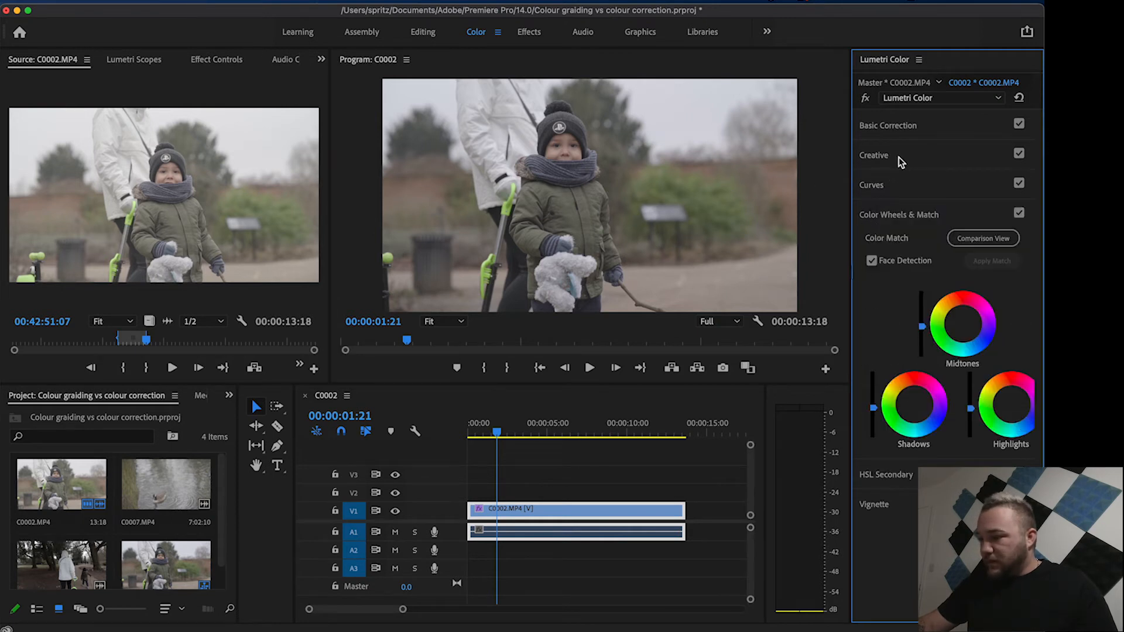
left_click(903, 342)
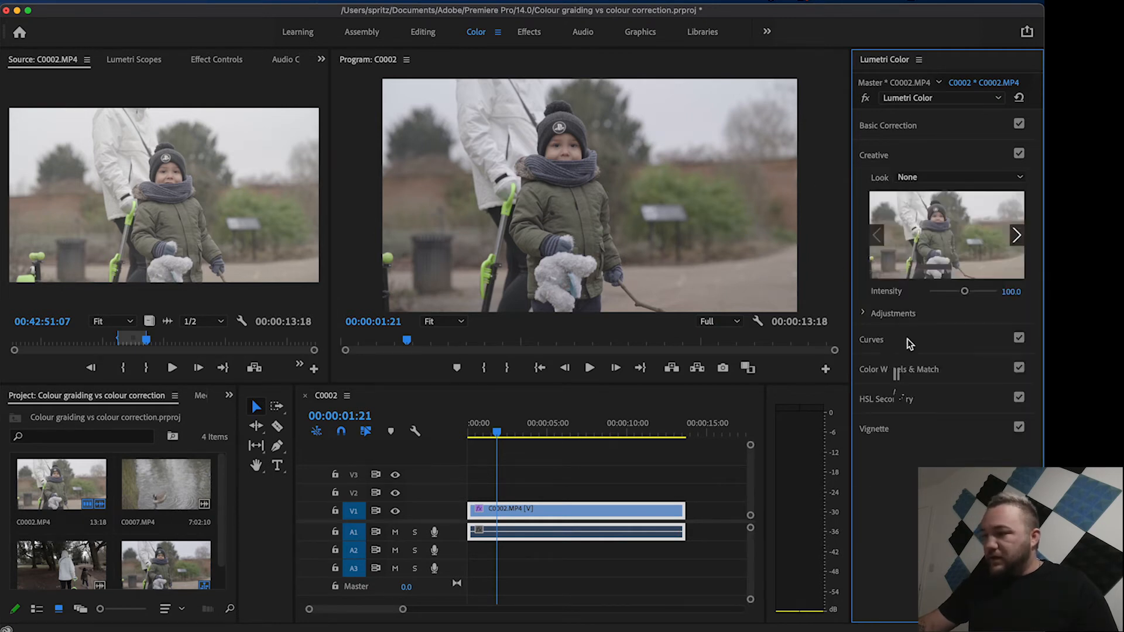
scroll(906, 340, "down", 2)
left_click(926, 288)
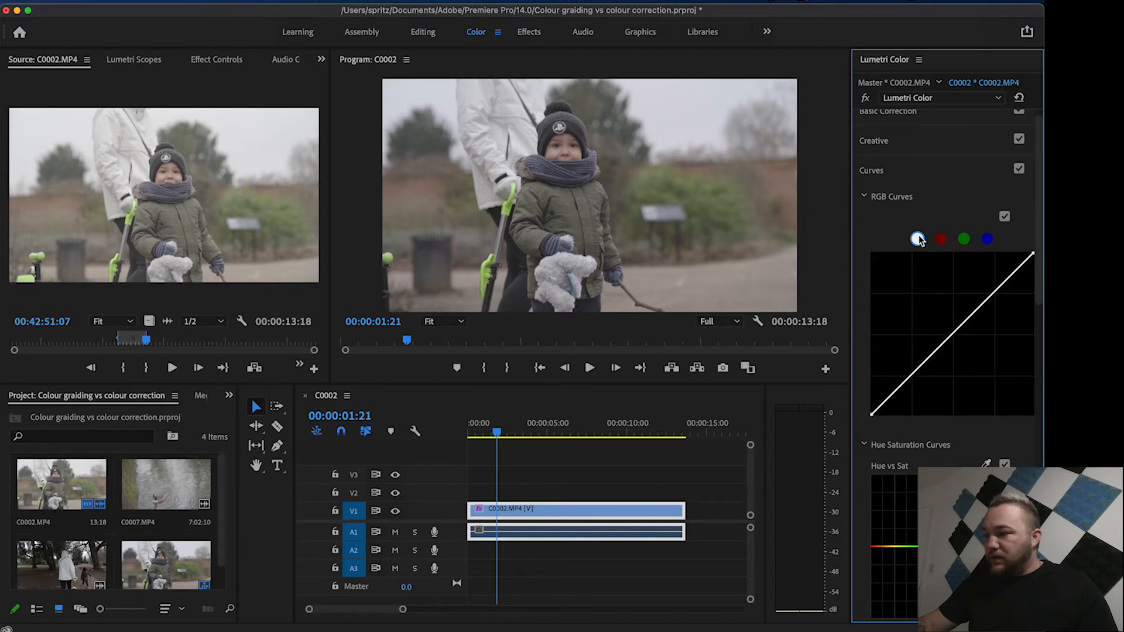
left_click(941, 239)
left_click(965, 239)
left_click(987, 239)
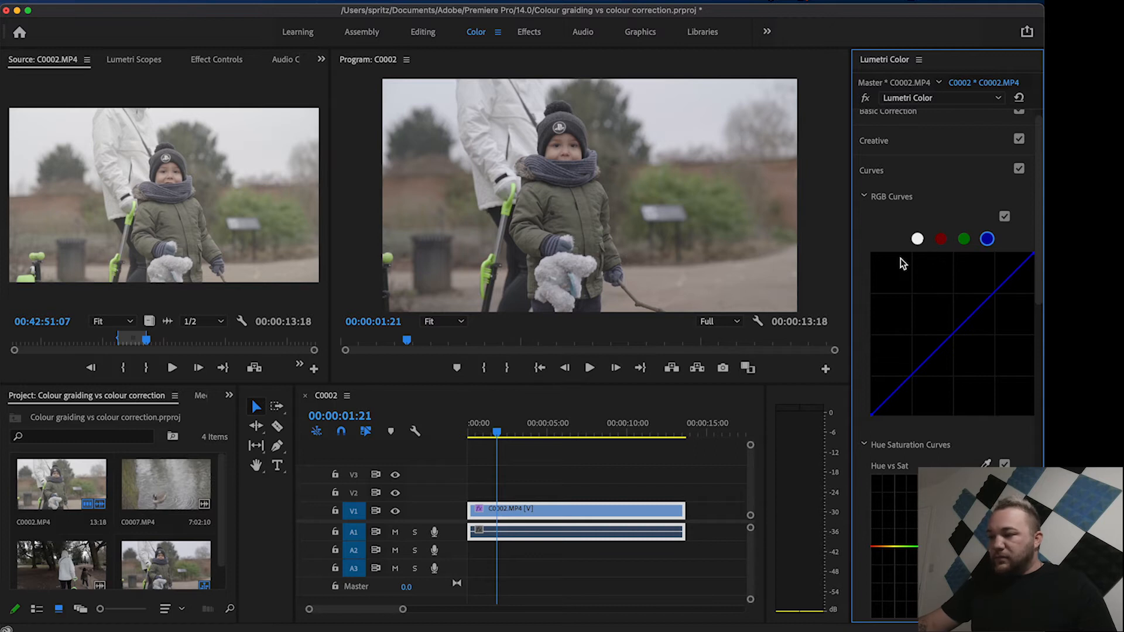
Shape the white RGB curve into a gentle S with three points, lowering the shadows, raising the highlights and slightly lifting the black end point
left_click(918, 239)
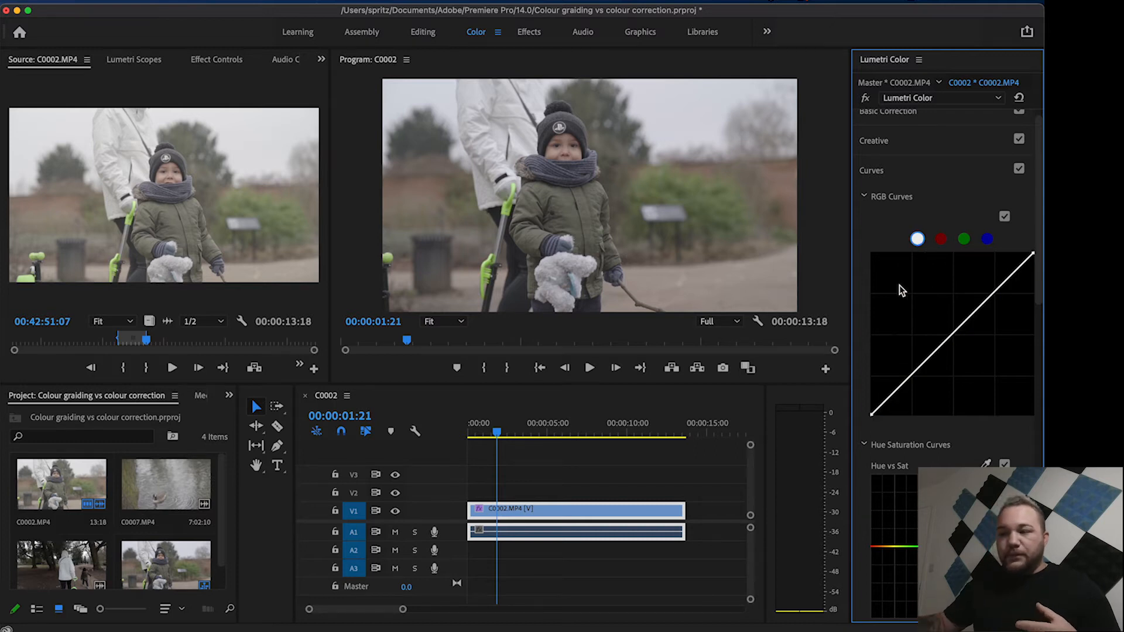
left_click(911, 376)
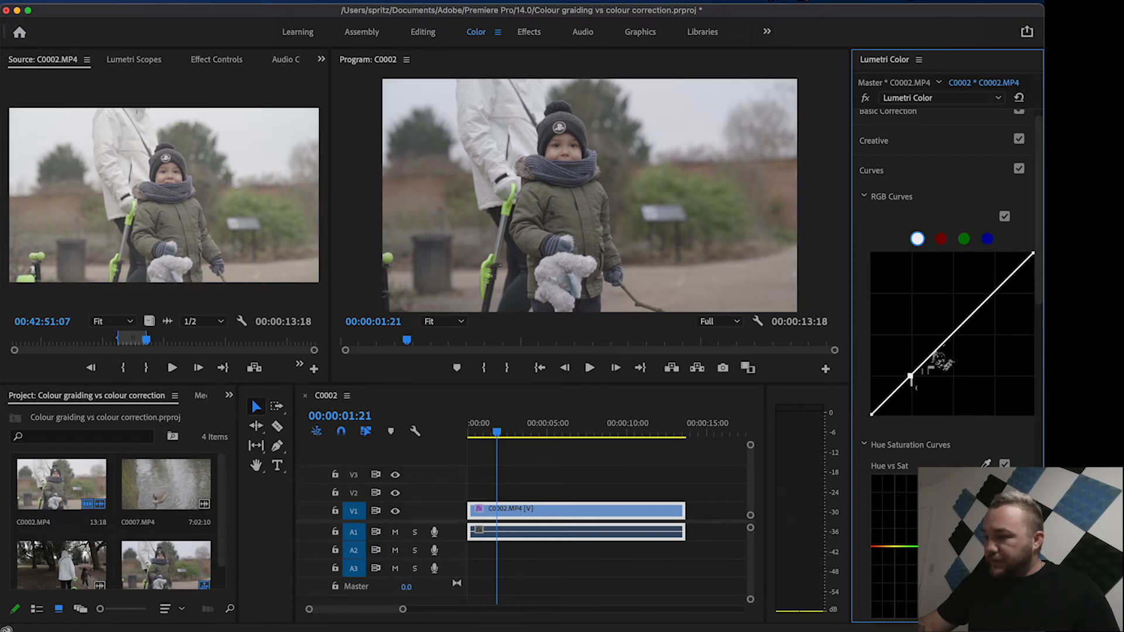
left_click(953, 334)
left_click(993, 294)
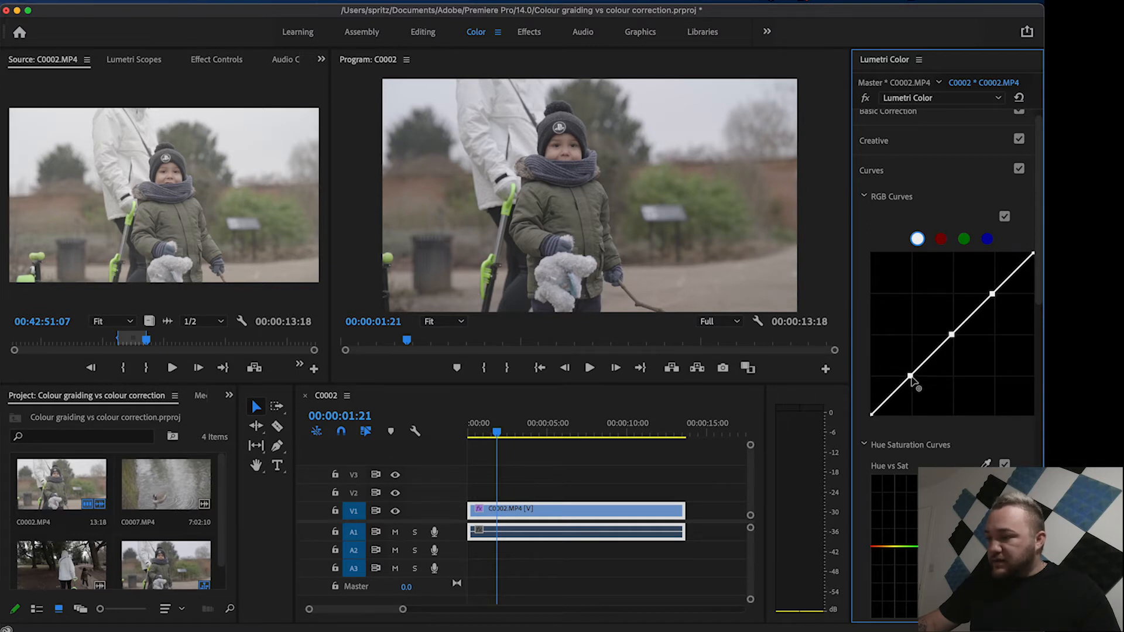
left_click_drag(912, 378, 913, 382)
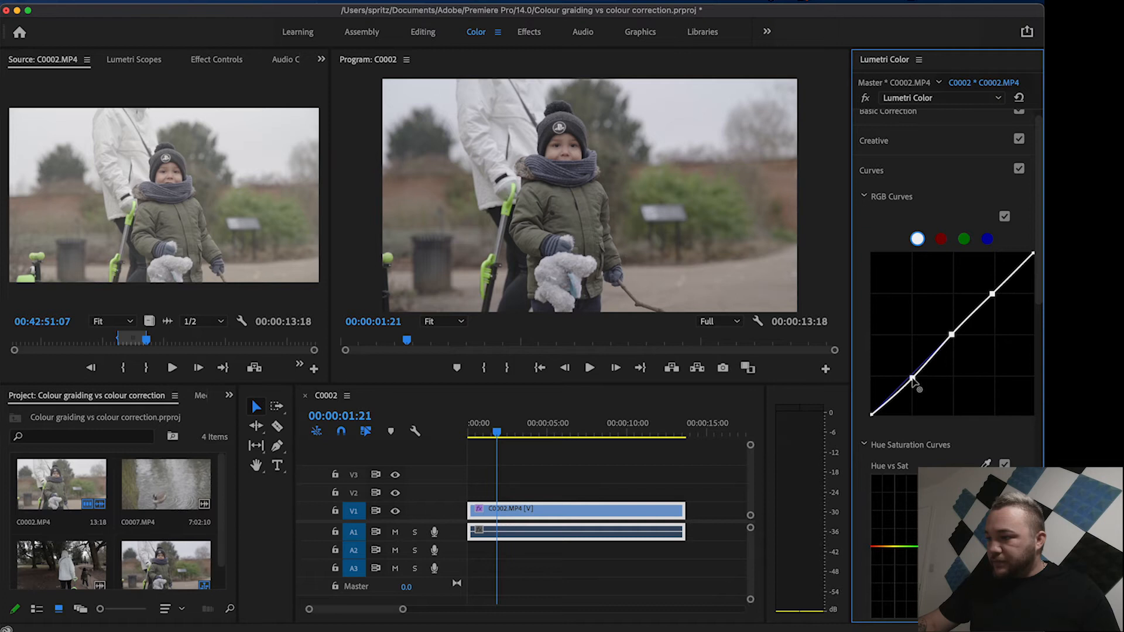
left_click_drag(993, 294, 989, 288)
left_click_drag(913, 378, 917, 379)
left_click_drag(872, 415, 871, 412)
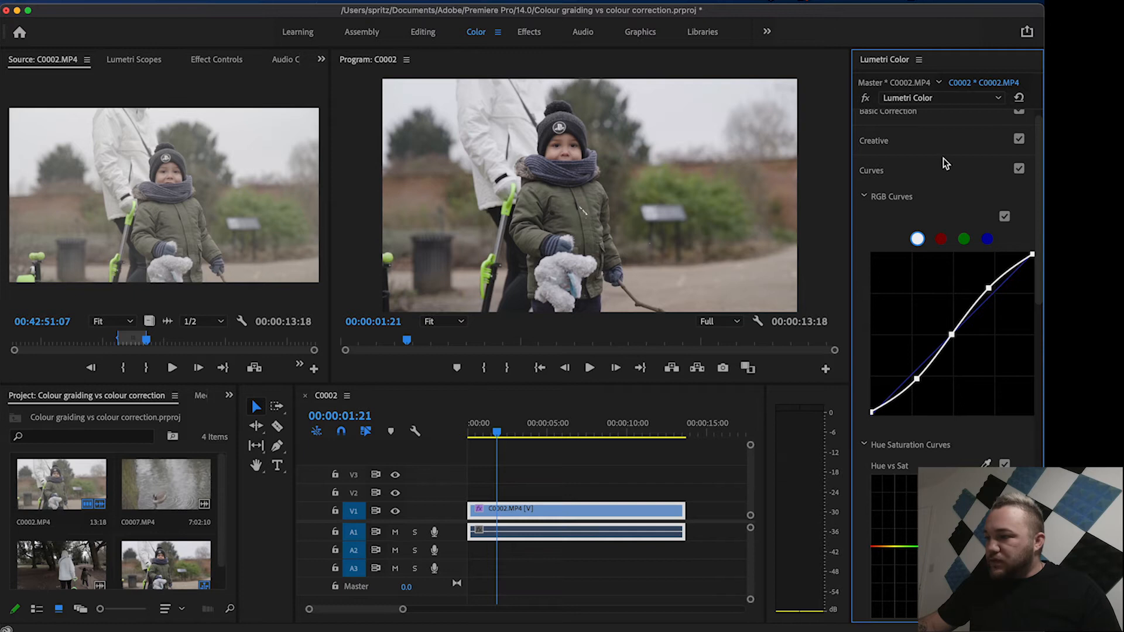
Compare the clip with and without the Curves adjustment, leaving Curves enabled
left_click(1019, 169)
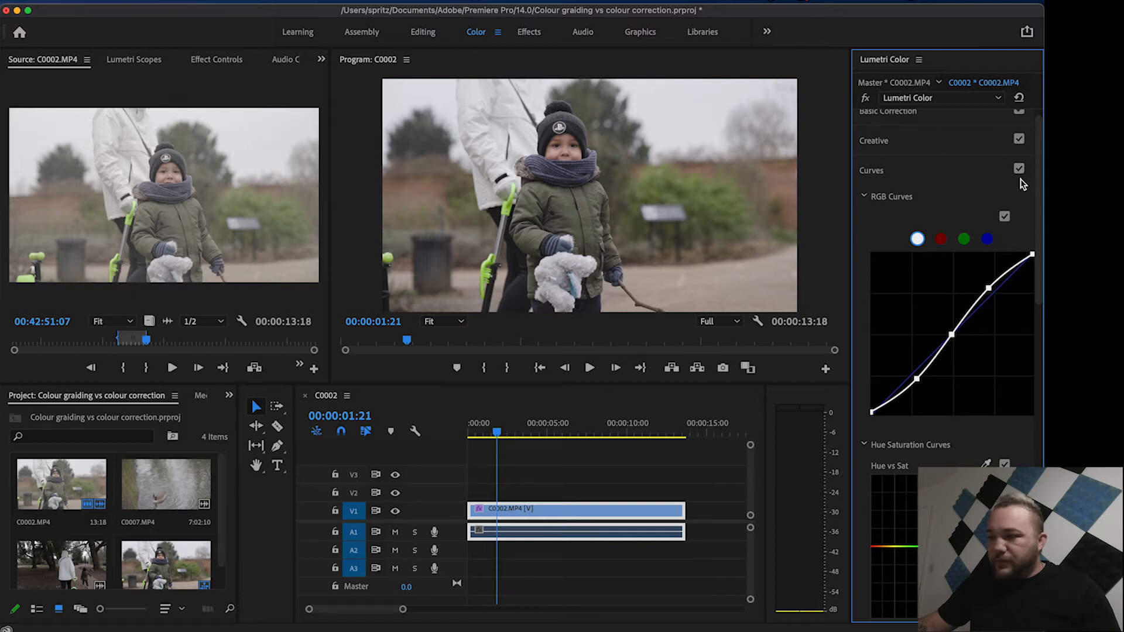
left_click(1020, 170)
left_click(1020, 170)
left_click(1020, 170)
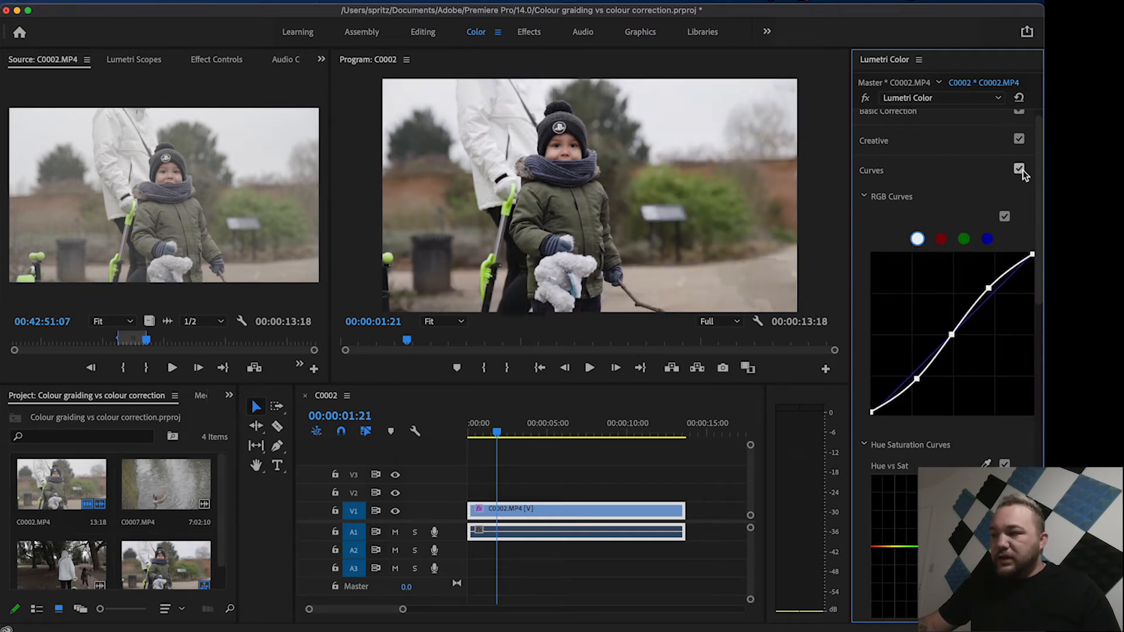
left_click(1020, 169)
left_click(1020, 170)
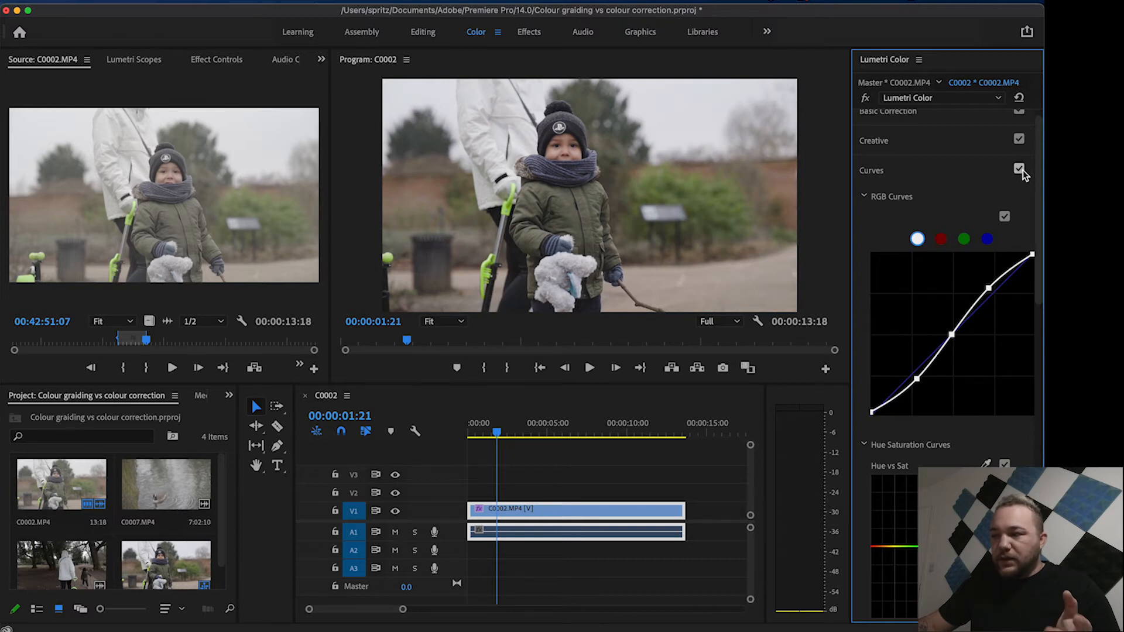
left_click(1020, 170)
left_click(1020, 169)
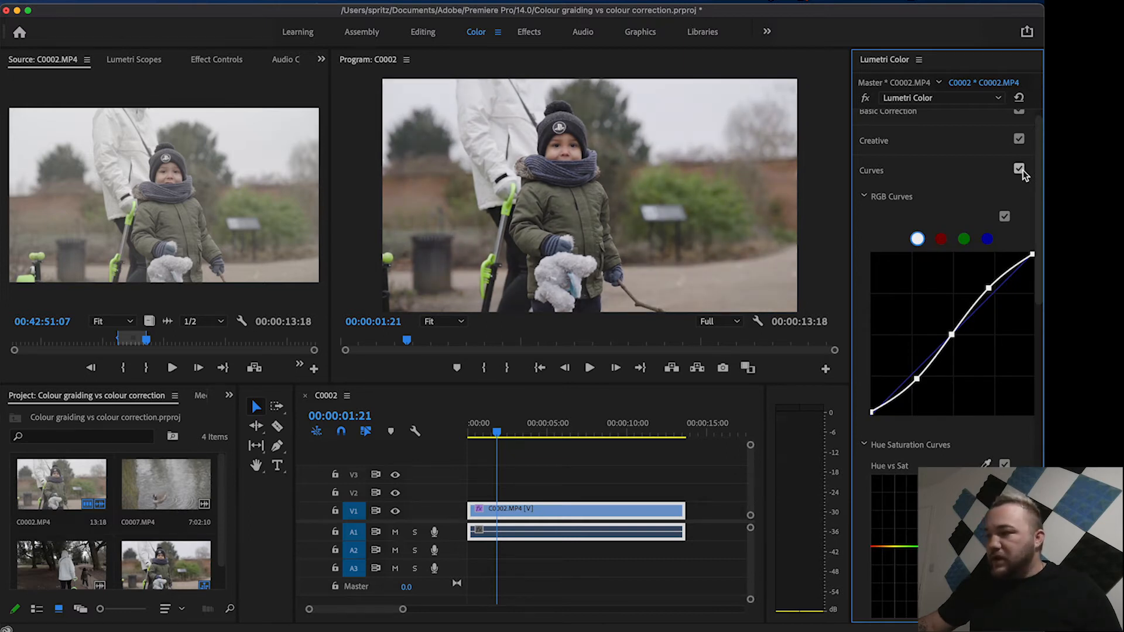
Compare the clip with only the RGB Curves switched off and on, leaving them enabled
left_click(1020, 170)
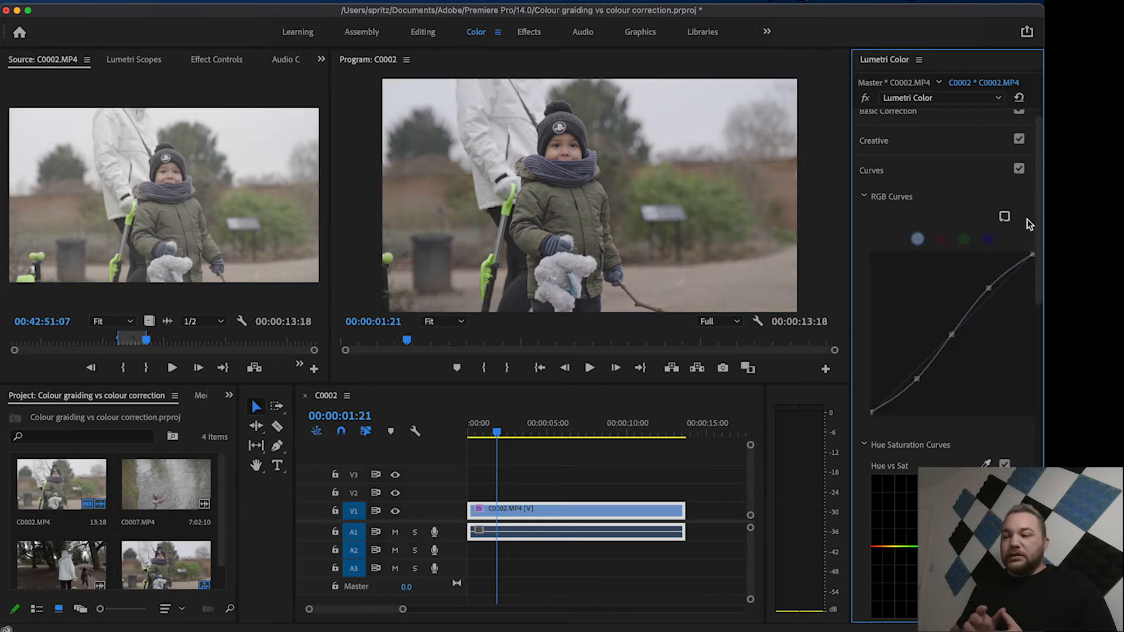
left_click(1004, 216)
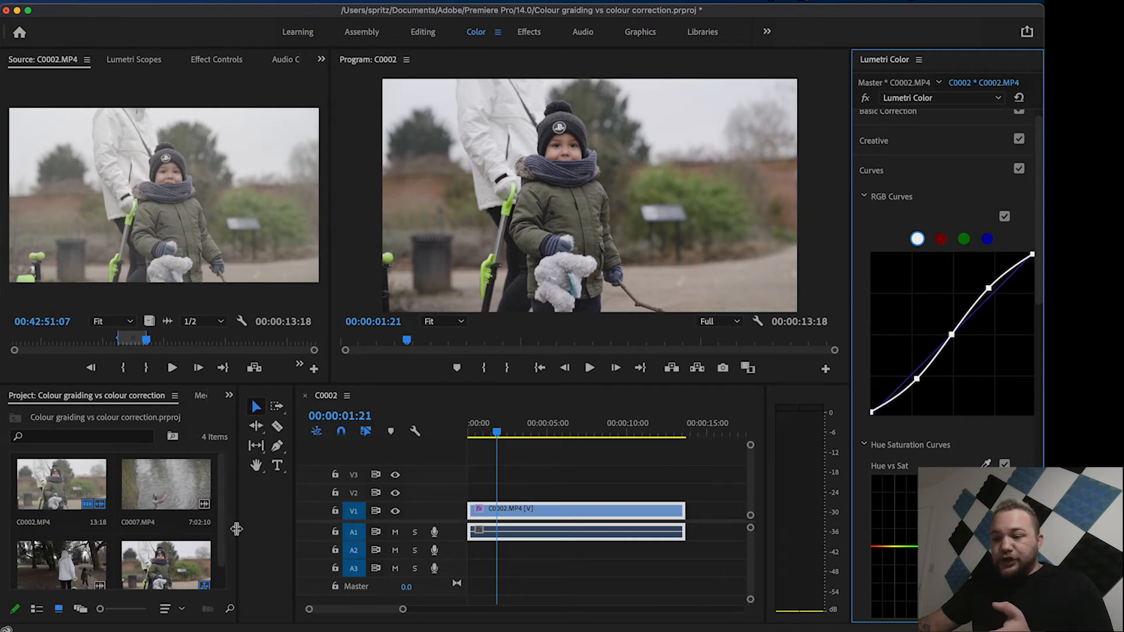
Widen the project area and create a 1920 x 1080 adjustment layer at 25.00 fps with square pixels
scroll(223, 522, "down", 2)
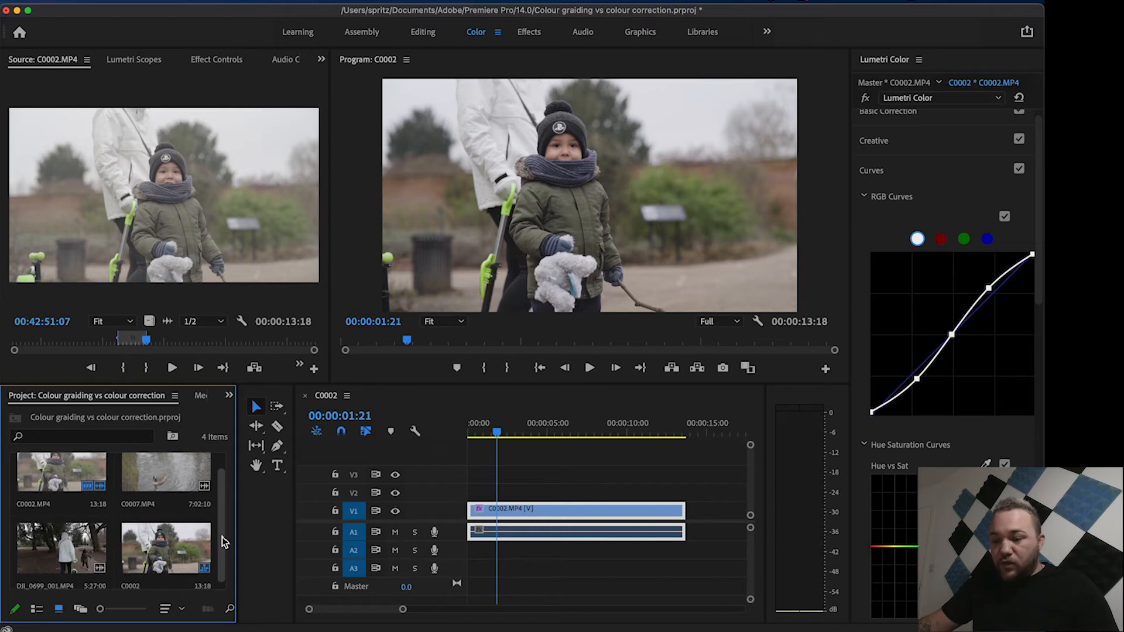
left_click_drag(237, 586, 310, 586)
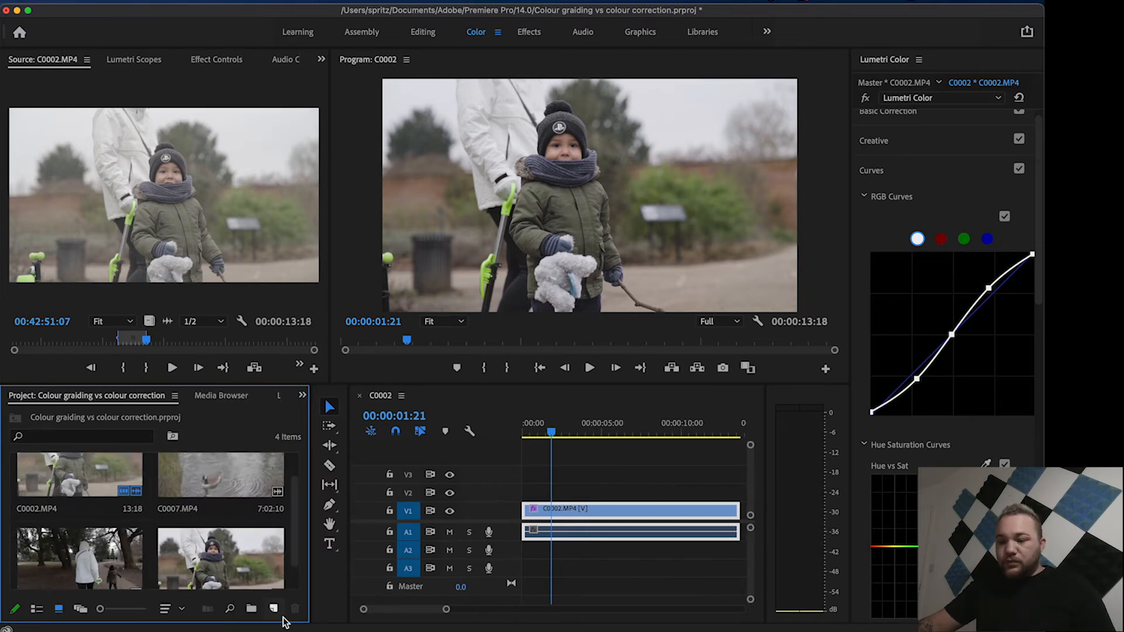
left_click(274, 611)
left_click(274, 611)
left_click(274, 611)
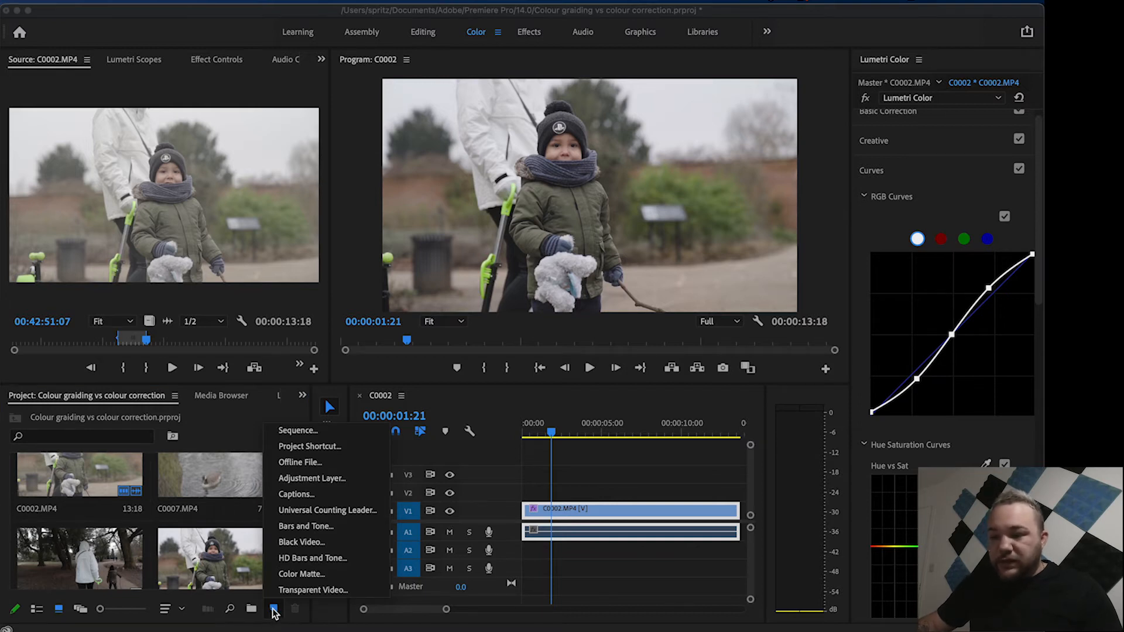
left_click(321, 480)
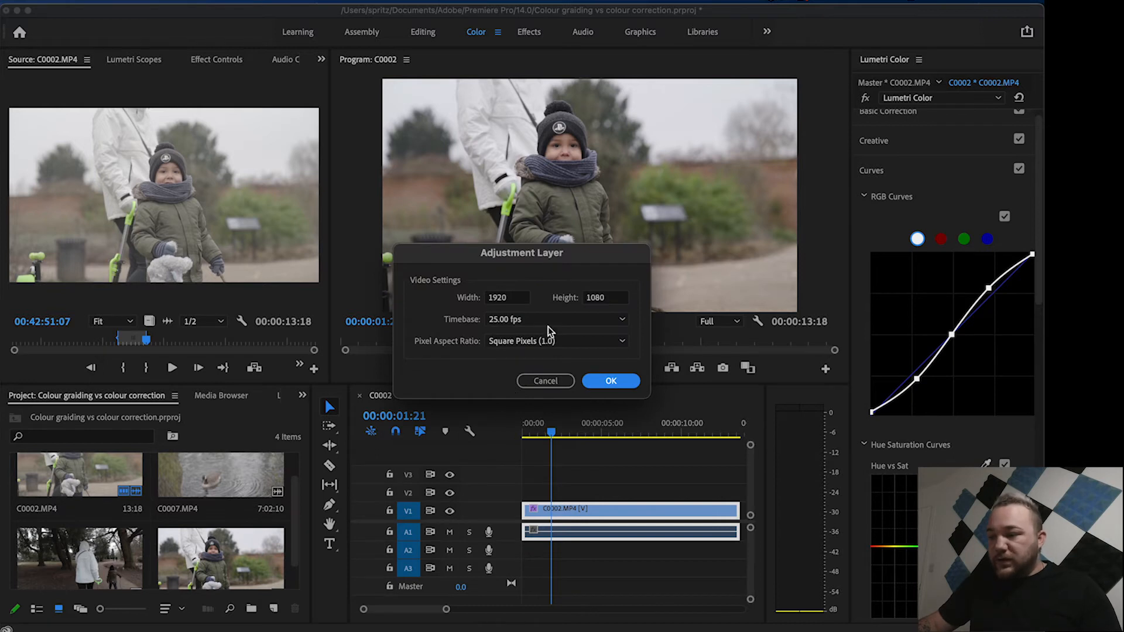
left_click(610, 381)
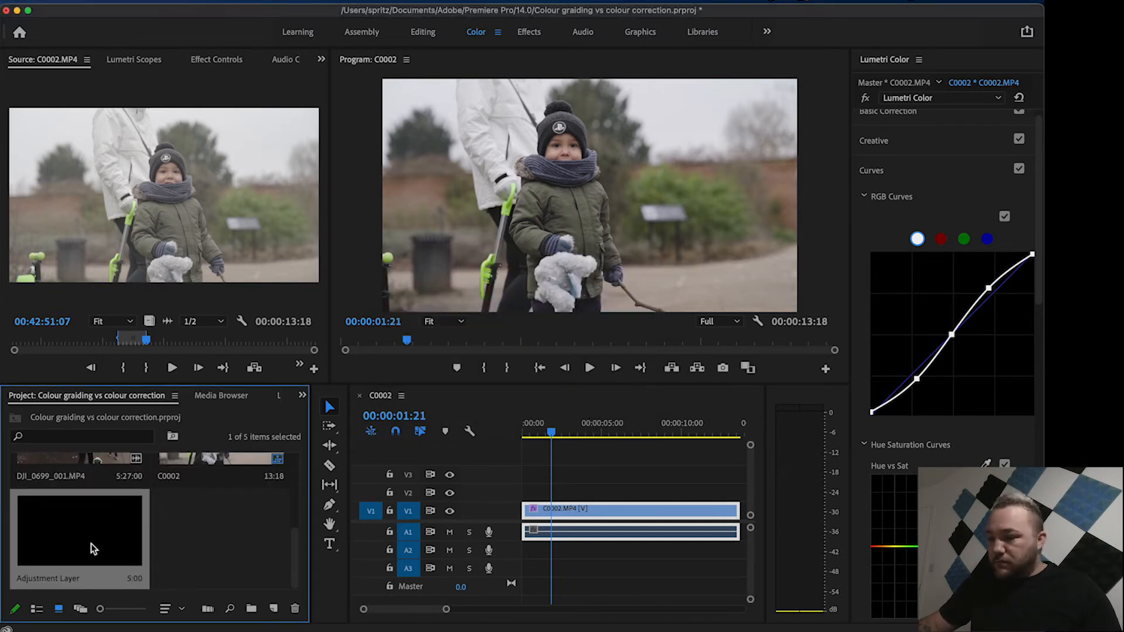
Place the adjustment layer on V2 above the C0002.MP4 clip, extend it to the clip's full length and select it
left_click_drag(90, 544, 534, 495)
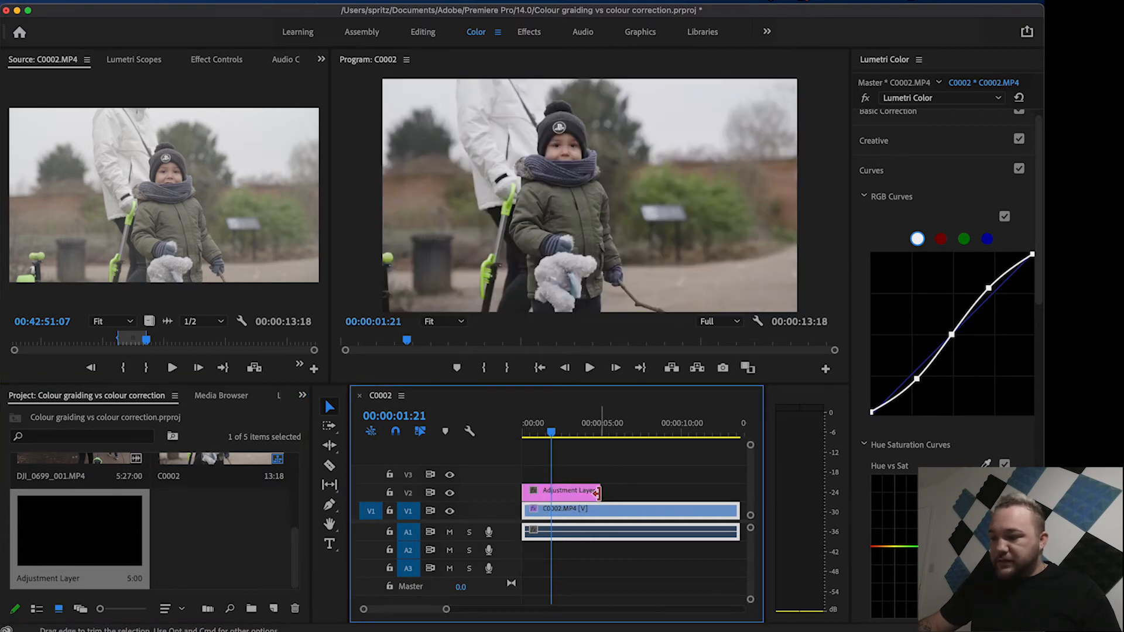
left_click_drag(605, 494, 740, 492)
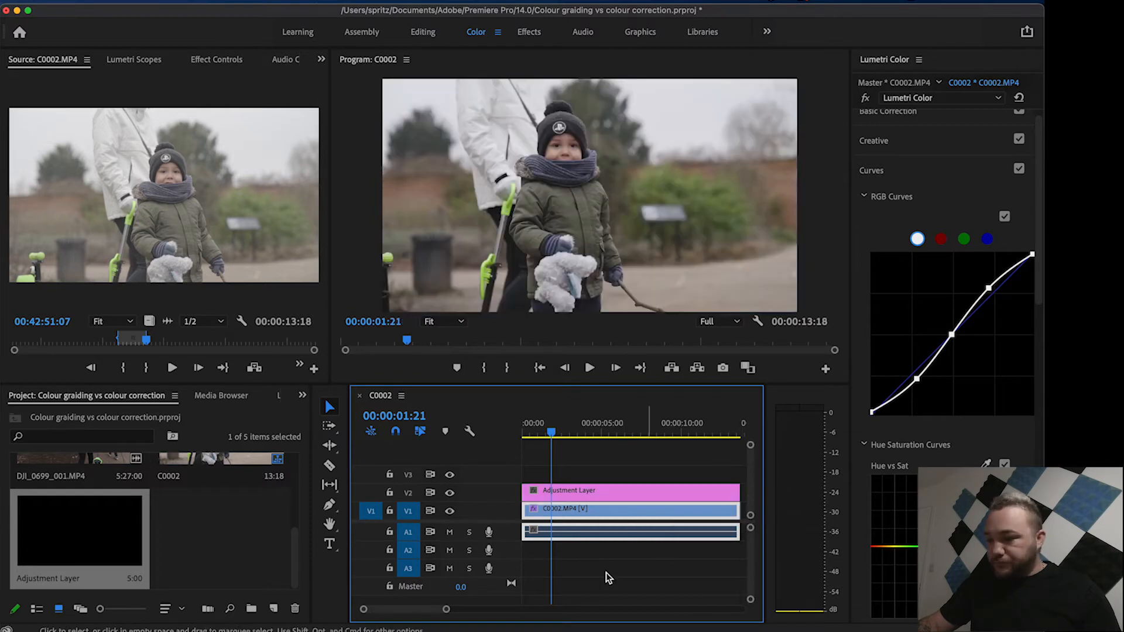
left_click(580, 493)
left_click(575, 508)
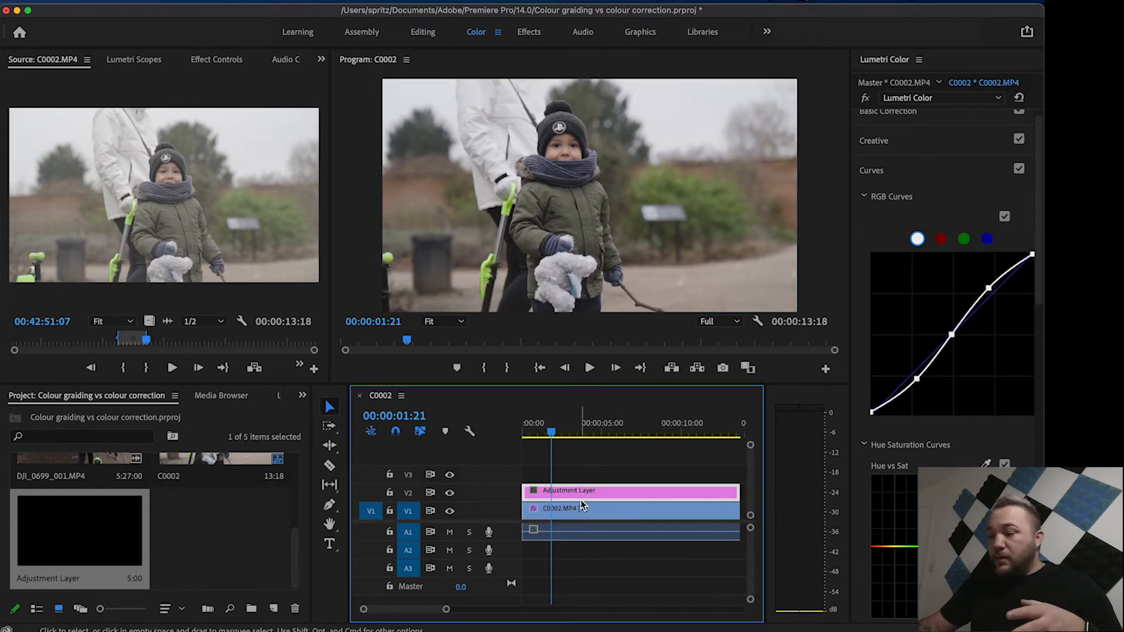
left_click(582, 521)
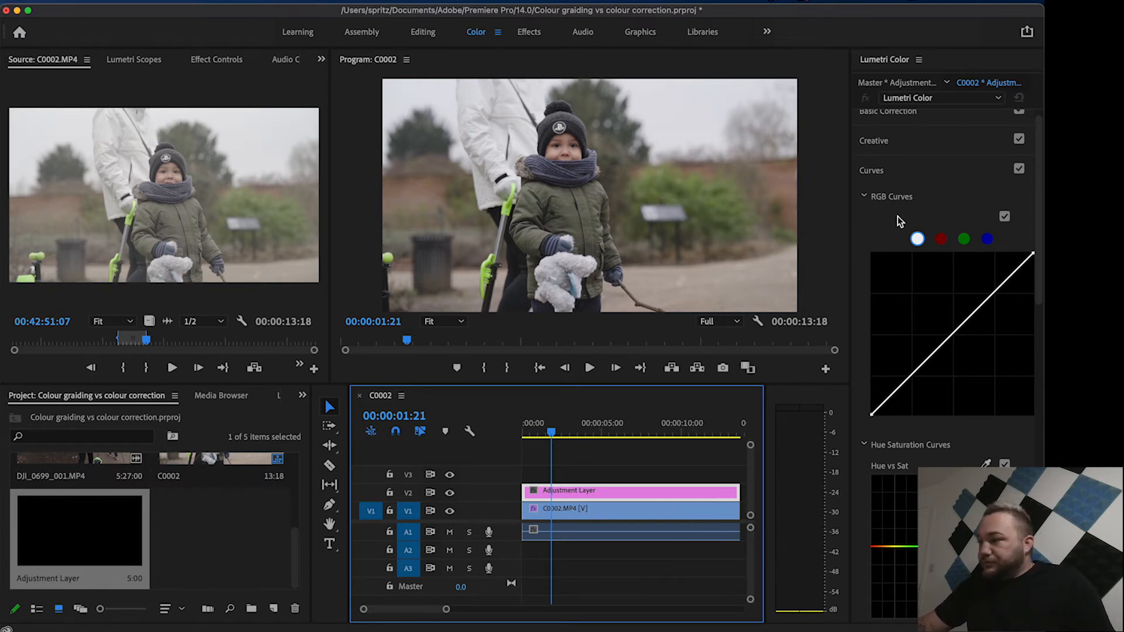
Look through the adjustment layer's Basic Correction and Curves sections and open its Color Wheels & Match settings
scroll(896, 336, "up", 1)
left_click(934, 132)
left_click(935, 135)
left_click(935, 135)
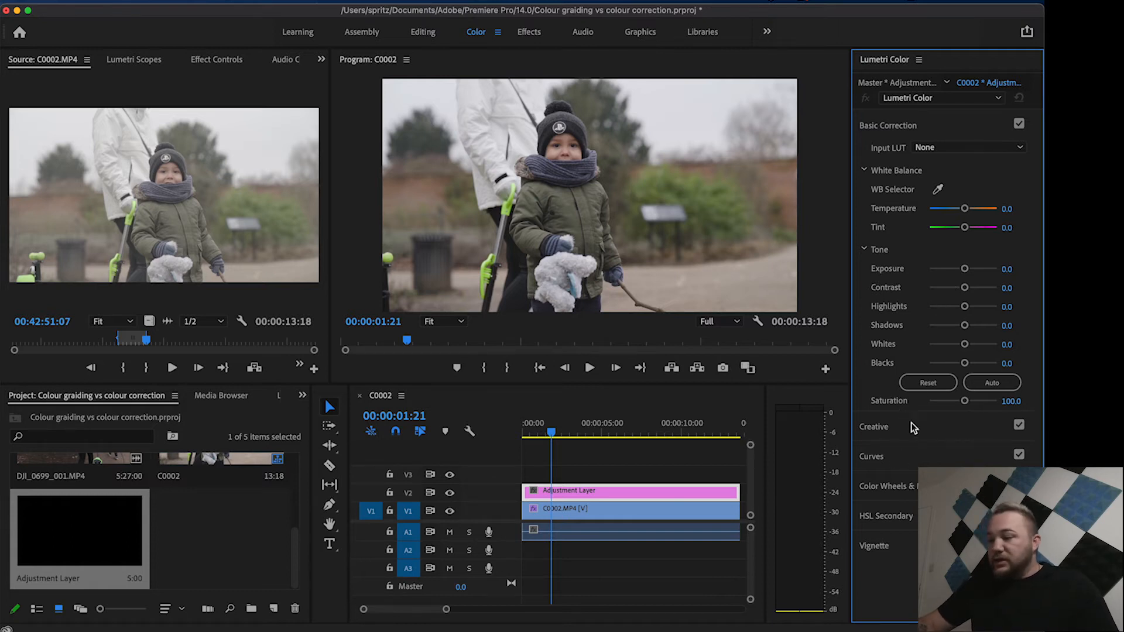
left_click(898, 456)
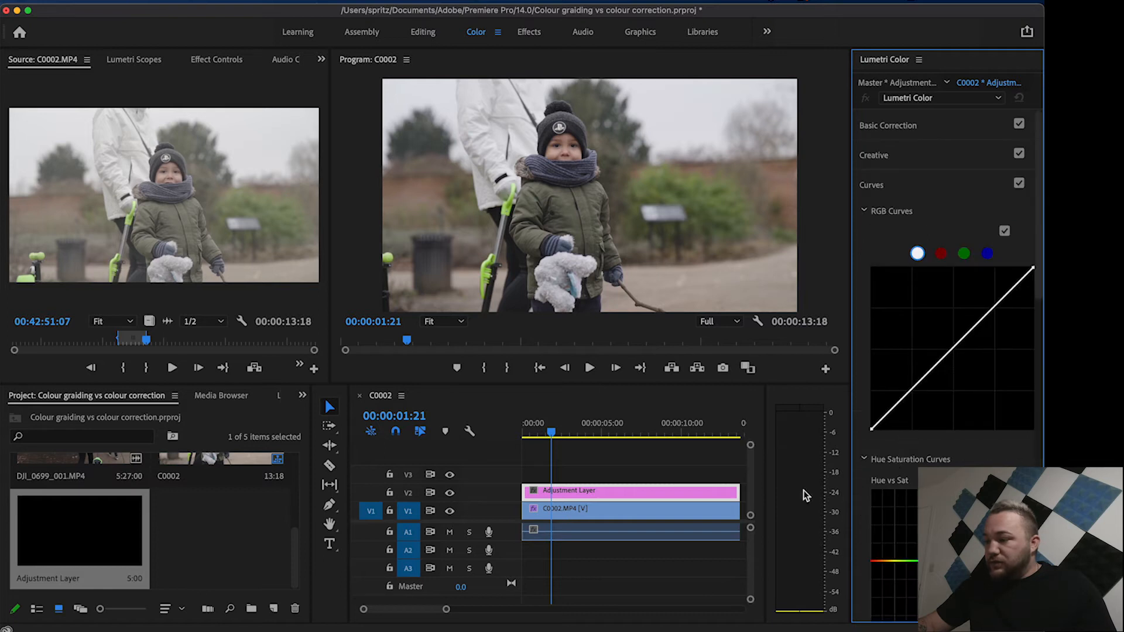
left_click(899, 185)
left_click(893, 215)
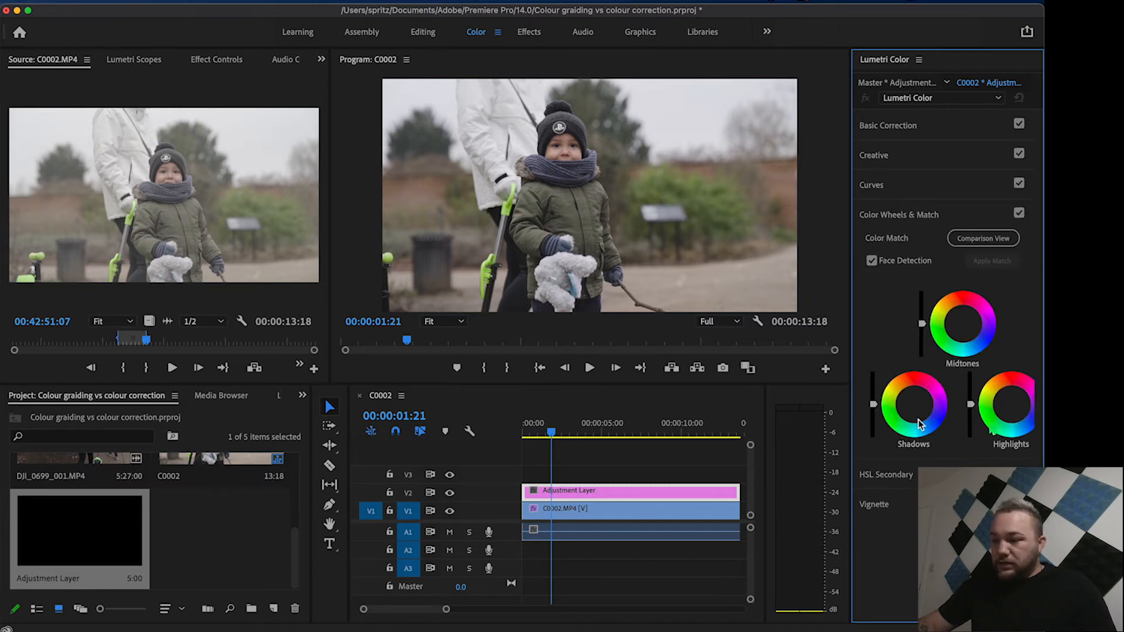
left_click(633, 475)
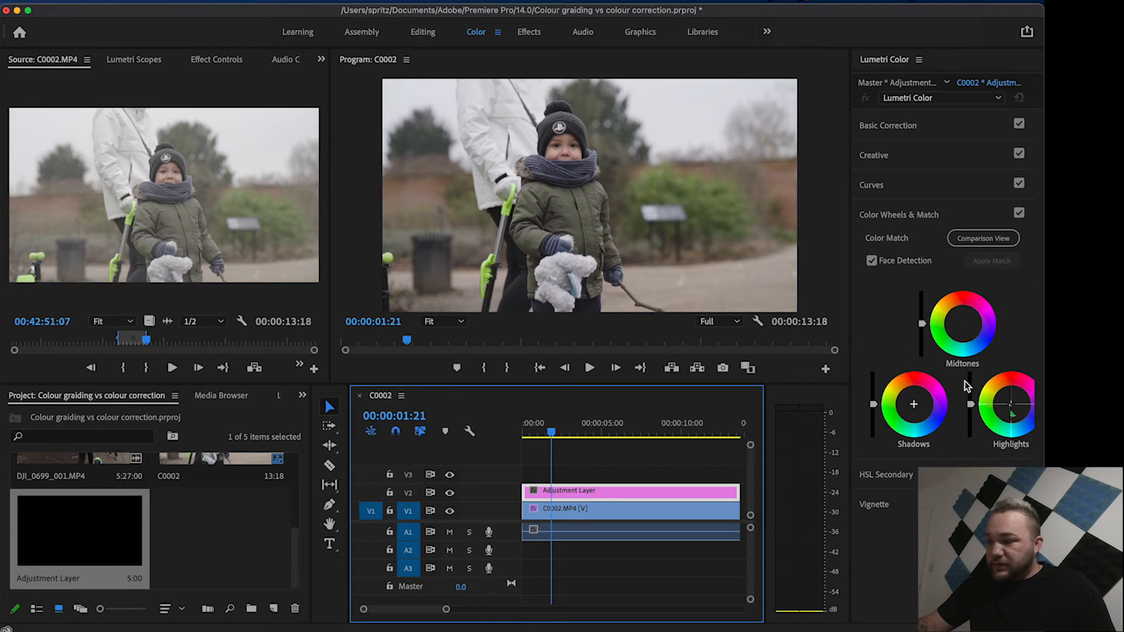
Tint the adjustment layer's highlights toward blue and its midtones slightly toward orange with the color wheels
left_click(1013, 410)
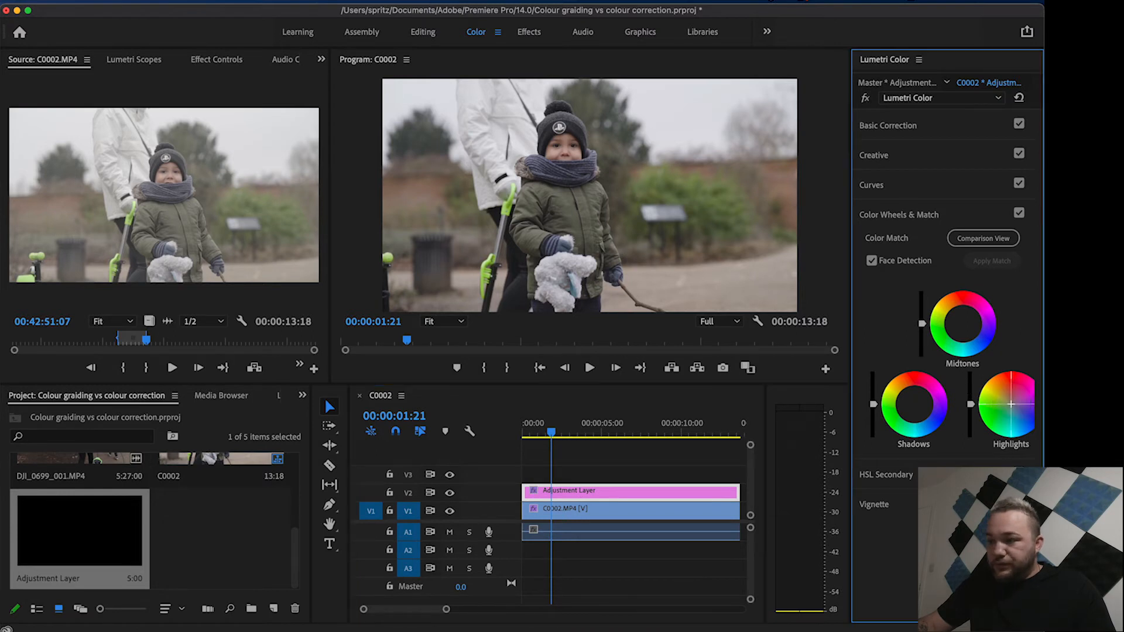
left_click_drag(1015, 407, 1019, 410)
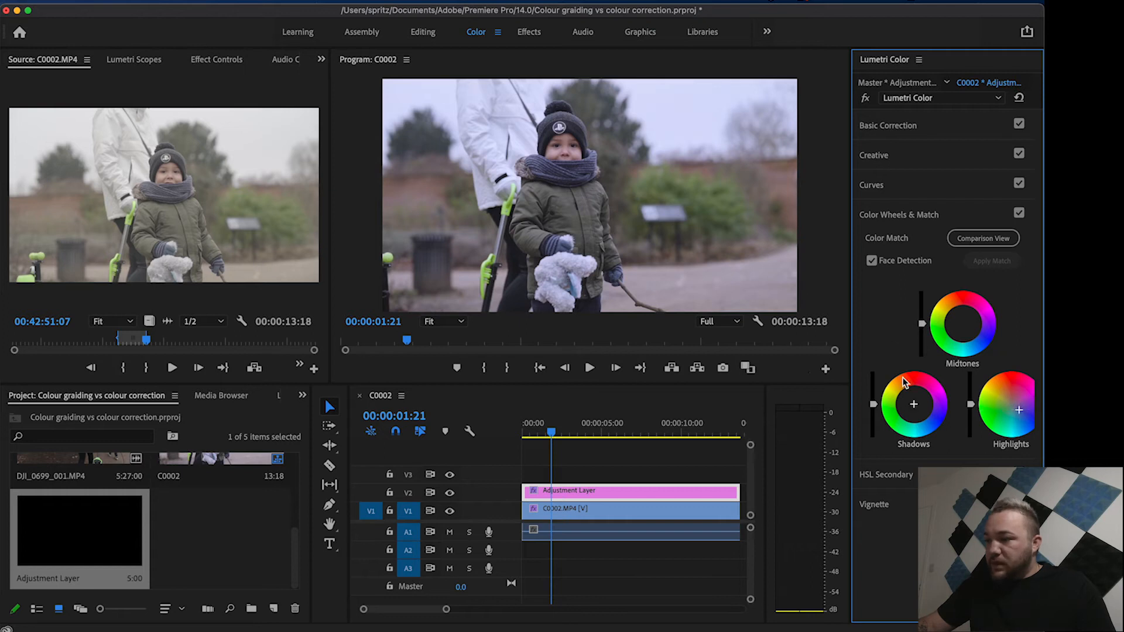
left_click(963, 324)
left_click_drag(963, 323, 958, 319)
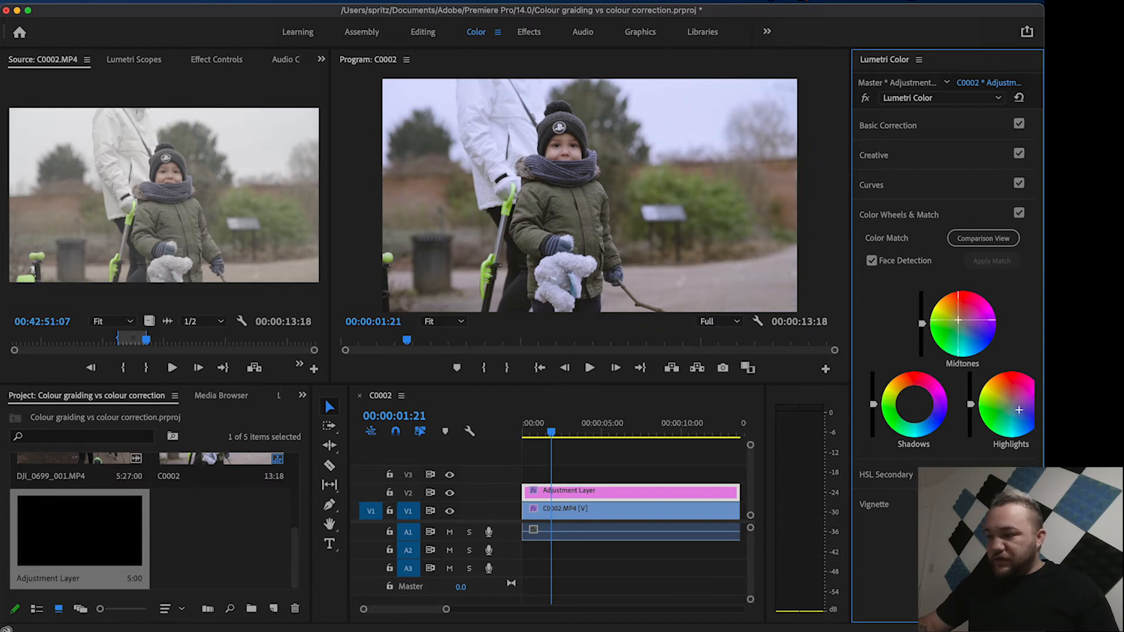
Tint the adjustment layer's shadows toward blue, darken them slightly and fine-tune the highlights' brightness
left_click(911, 407)
left_click_drag(914, 405, 919, 410)
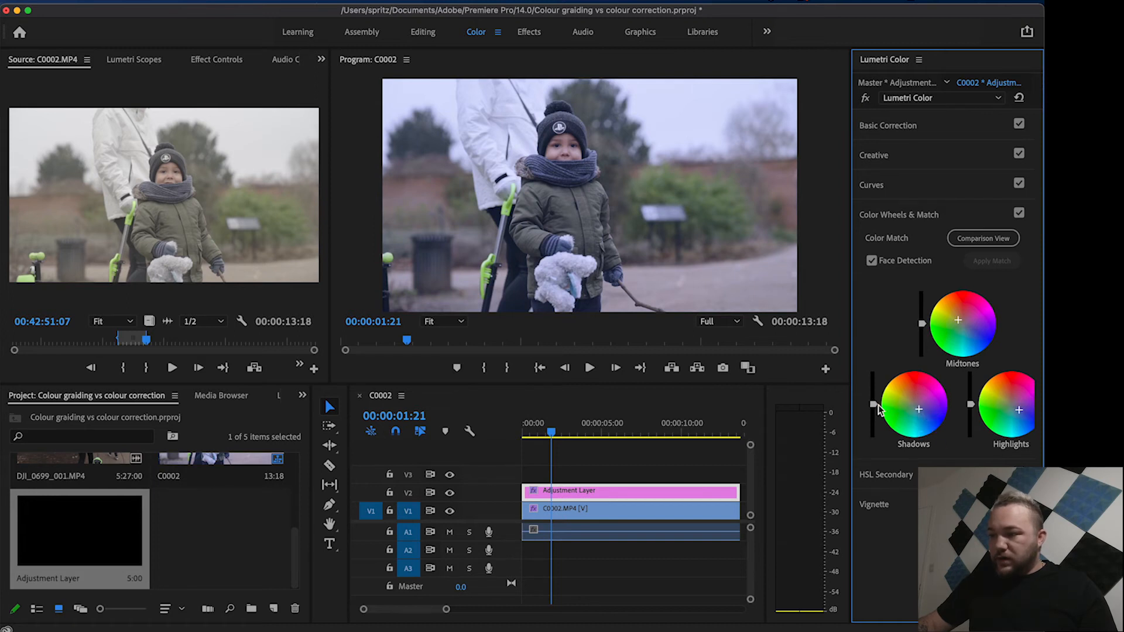
left_click_drag(874, 409, 873, 411)
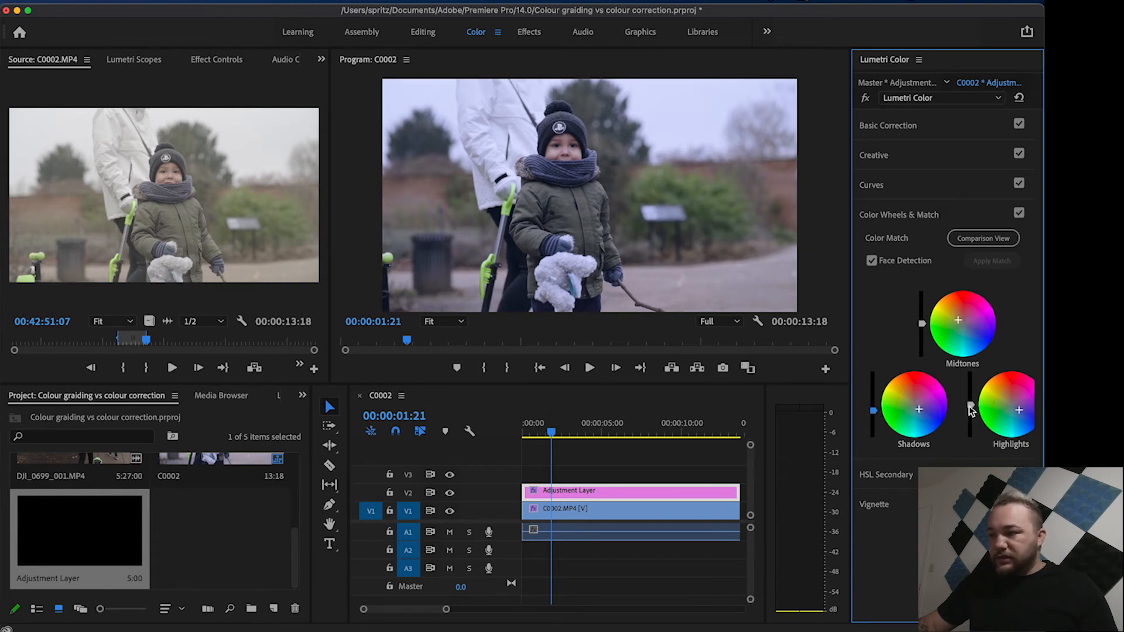
left_click_drag(971, 406, 971, 405)
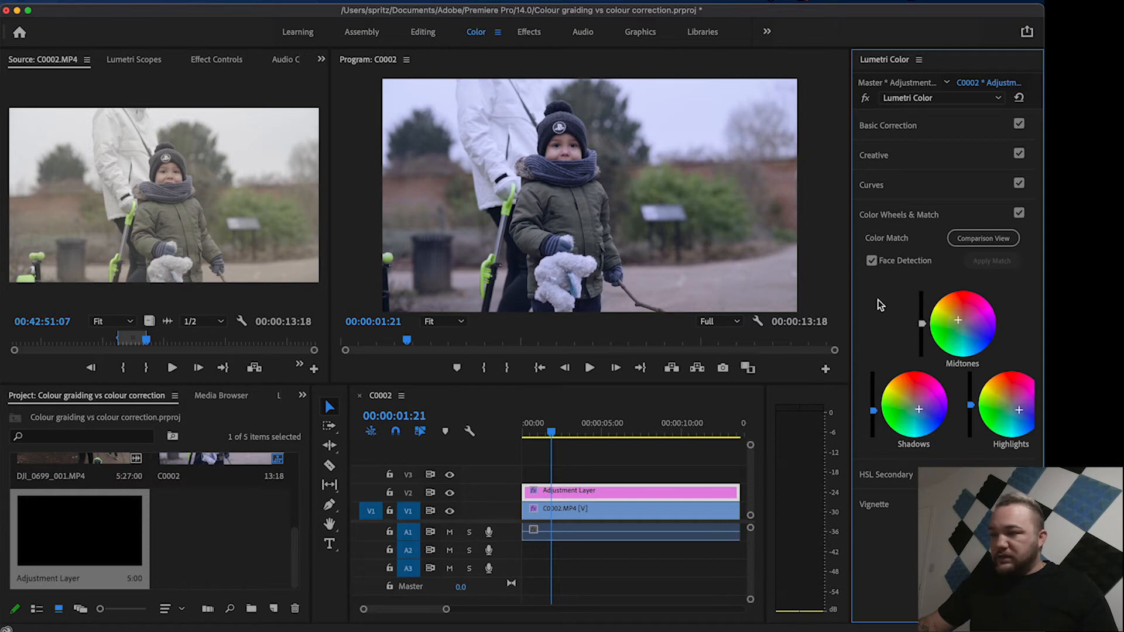
Compare the image with the adjustment layer's Color Wheels & Match switched off and on, leaving it enabled
left_click(1019, 215)
left_click(1018, 215)
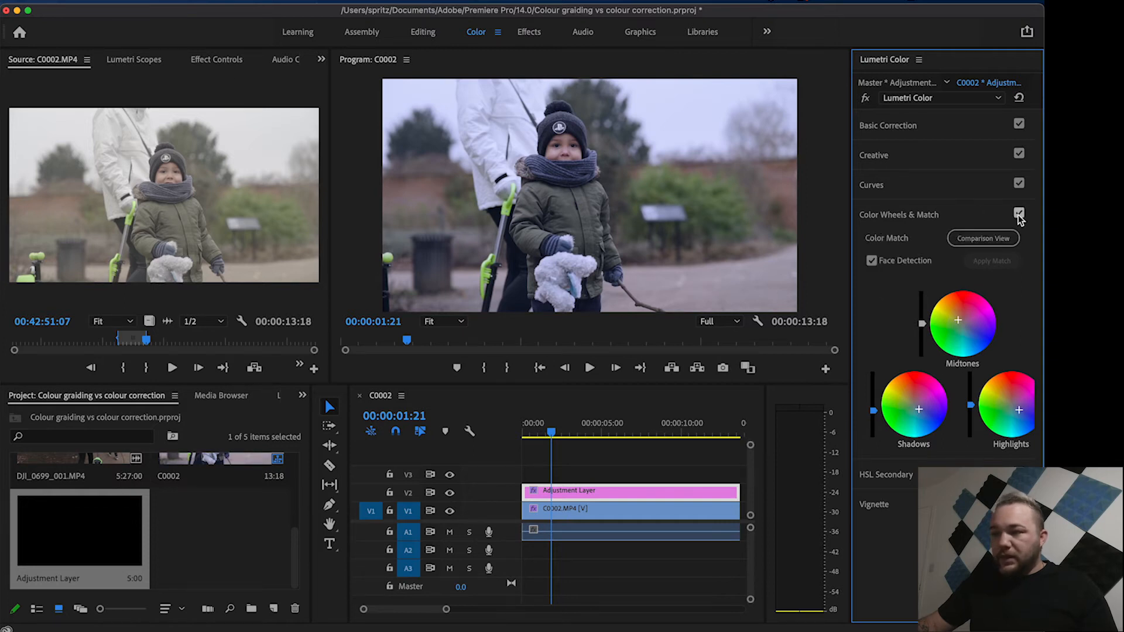
left_click(1019, 214)
left_click(1018, 215)
left_click(1018, 215)
left_click(1018, 215)
left_click(1018, 214)
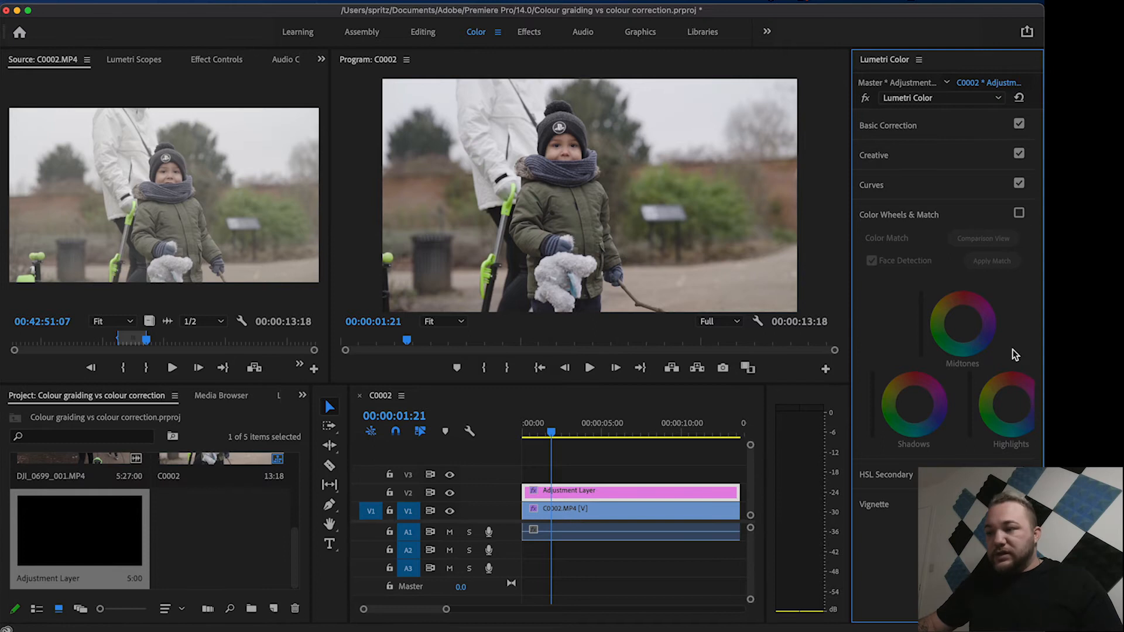
left_click(1019, 214)
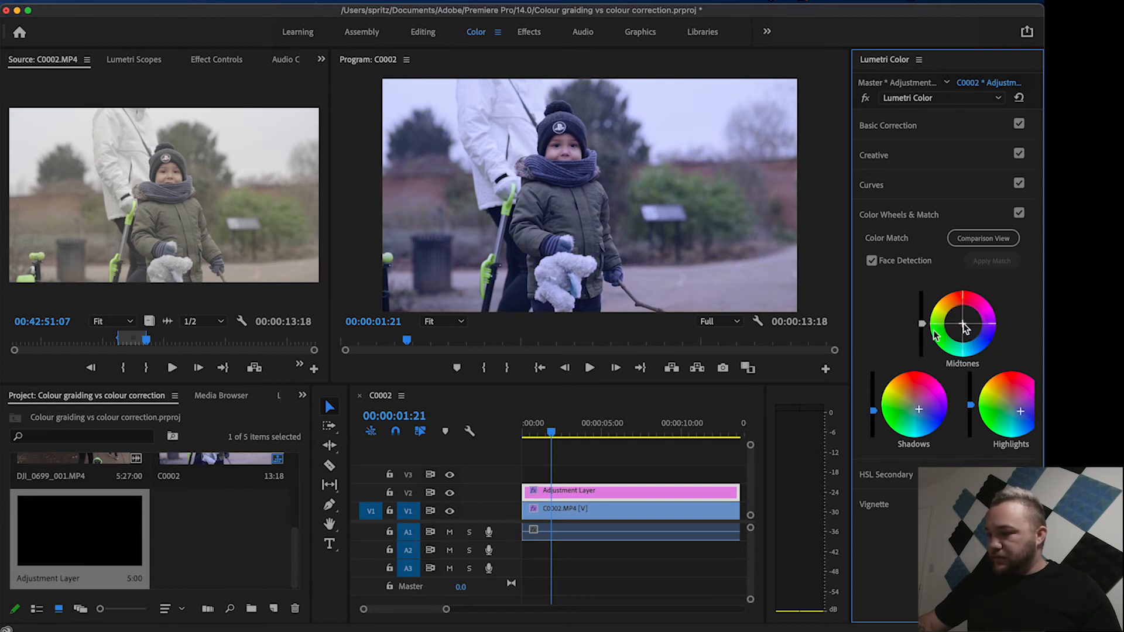
Reset the color wheels and regrade with the shadows slightly toward blue and the highlights toward a warm orange
double_click(924, 413)
double_click(1004, 415)
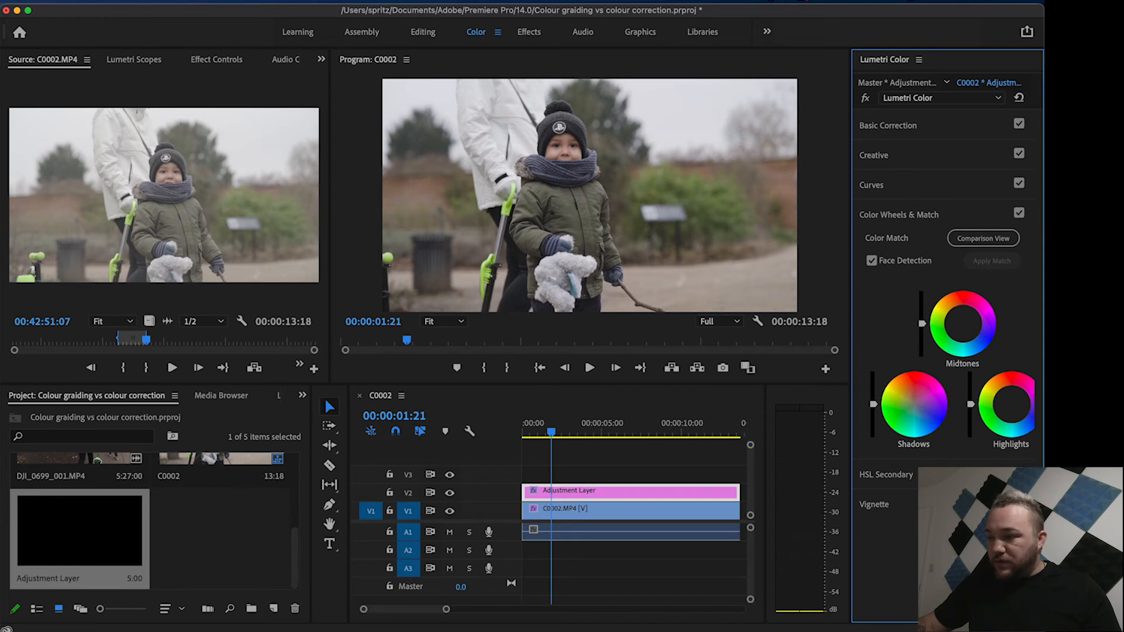
left_click_drag(915, 405, 917, 407)
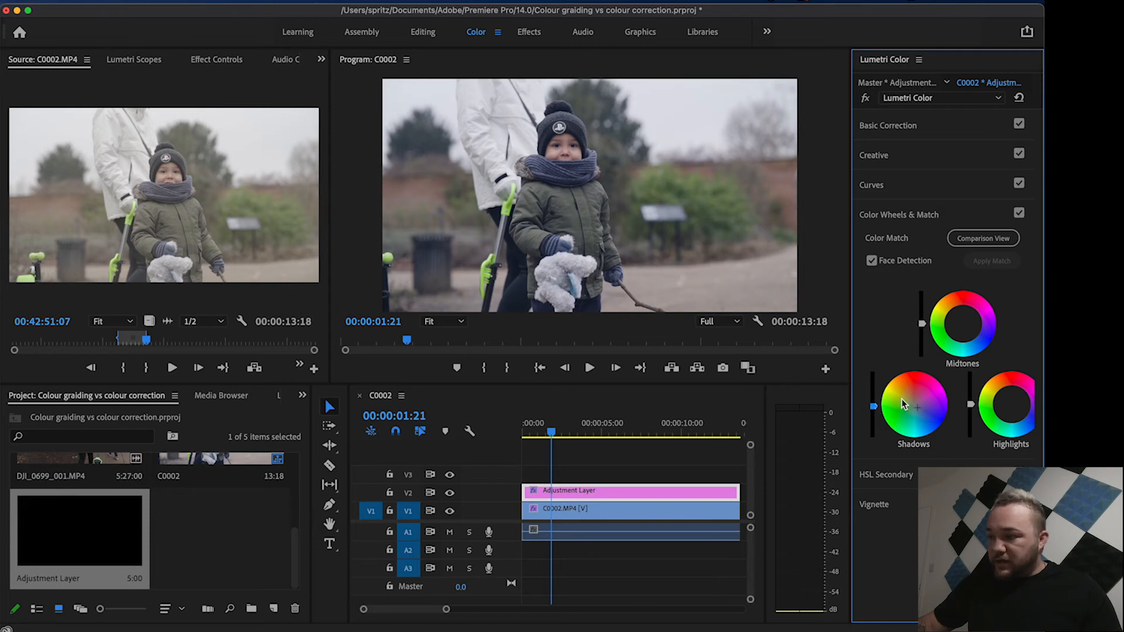
left_click_drag(1016, 392, 1008, 398)
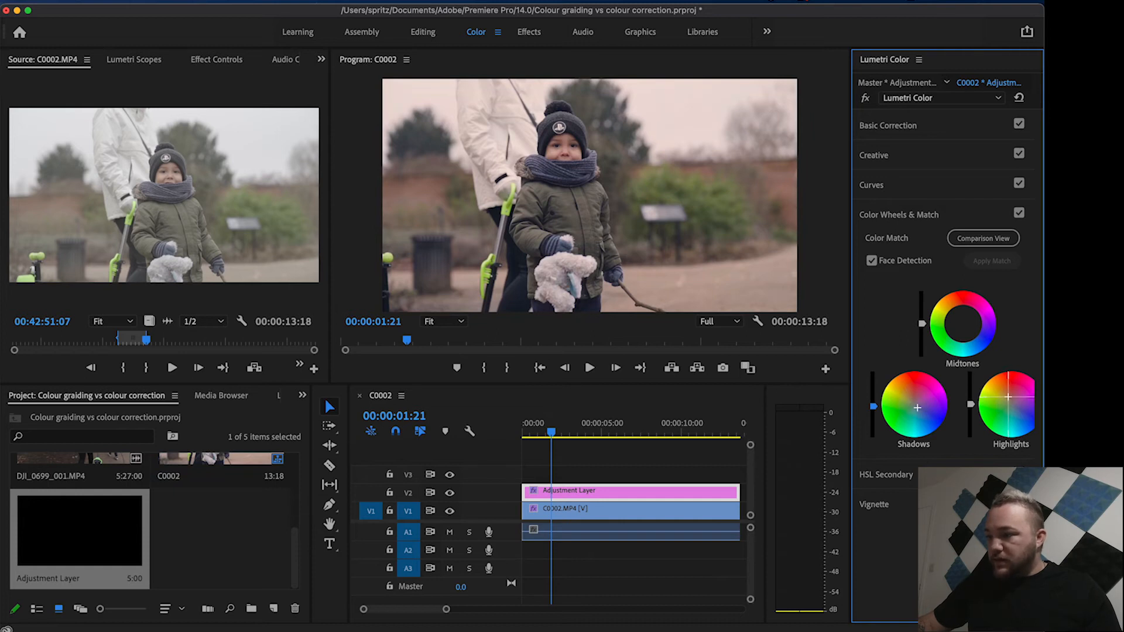
left_click_drag(1008, 398, 1008, 398)
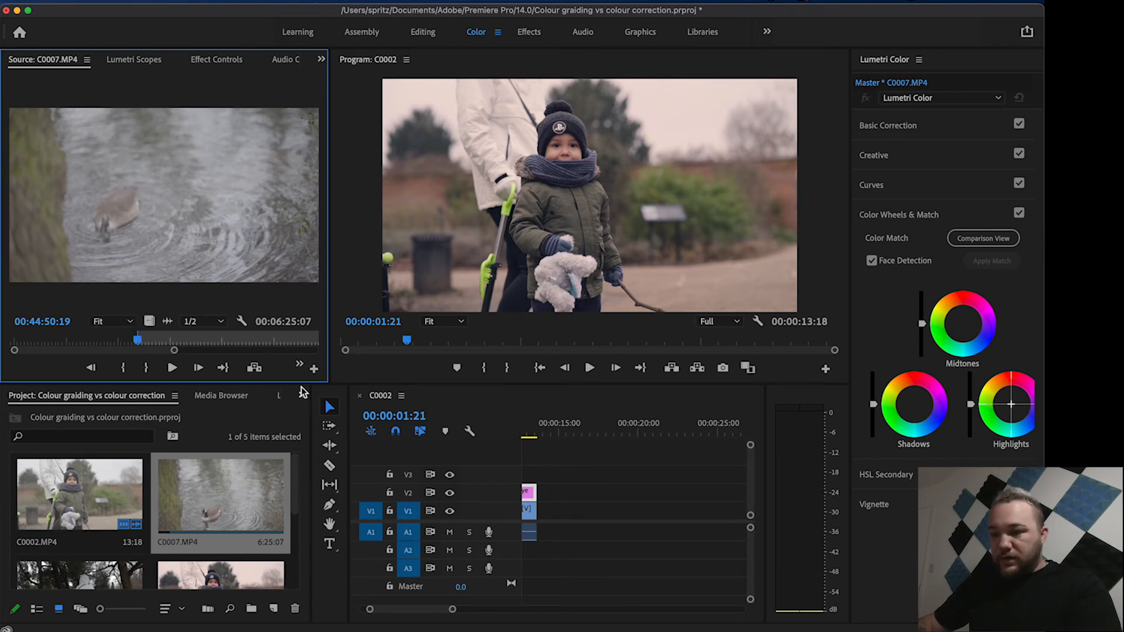
Set the C0007.MP4 out point at 00:44:59:20 and place the trimmed clip on V1, leaving a gap after the first clip
key("space")
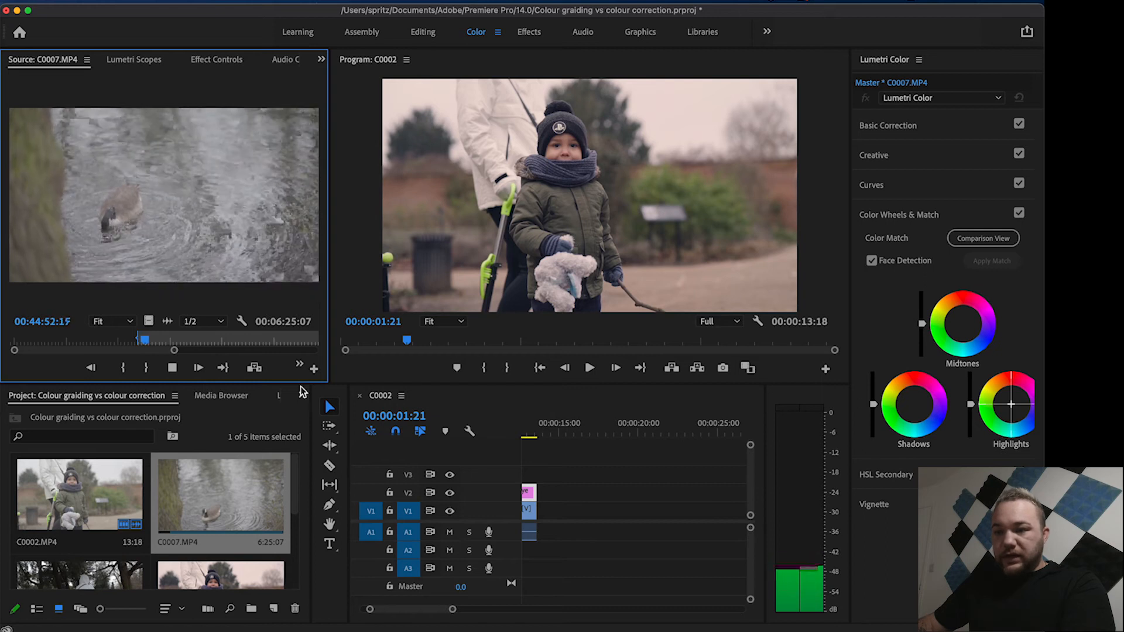
left_click_drag(150, 339, 169, 341)
key("o")
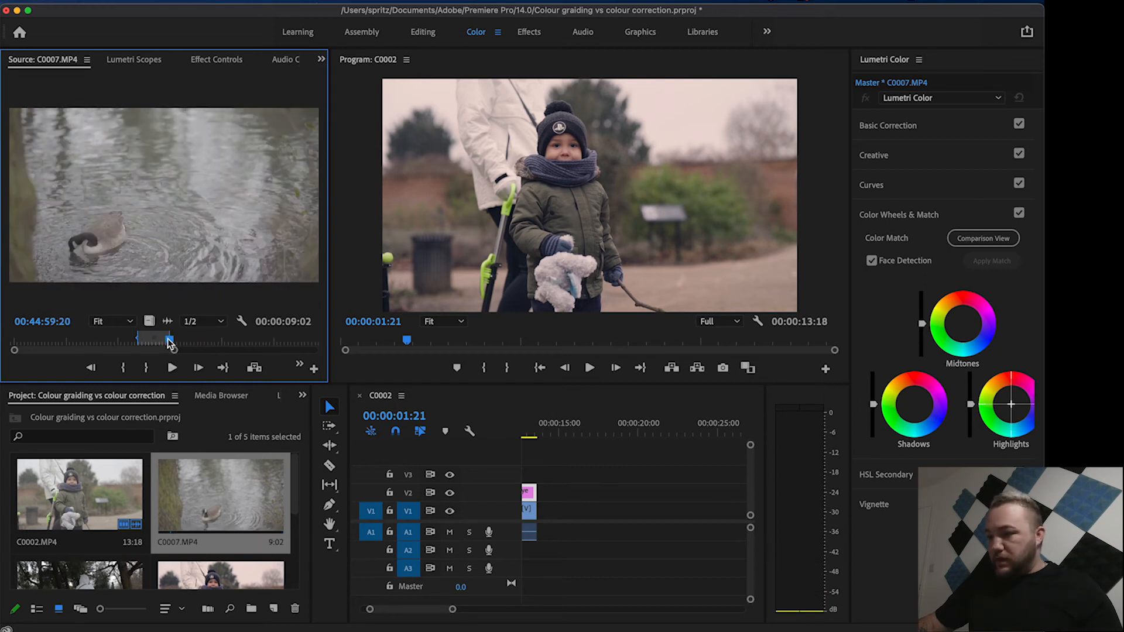
left_click_drag(163, 210, 608, 515)
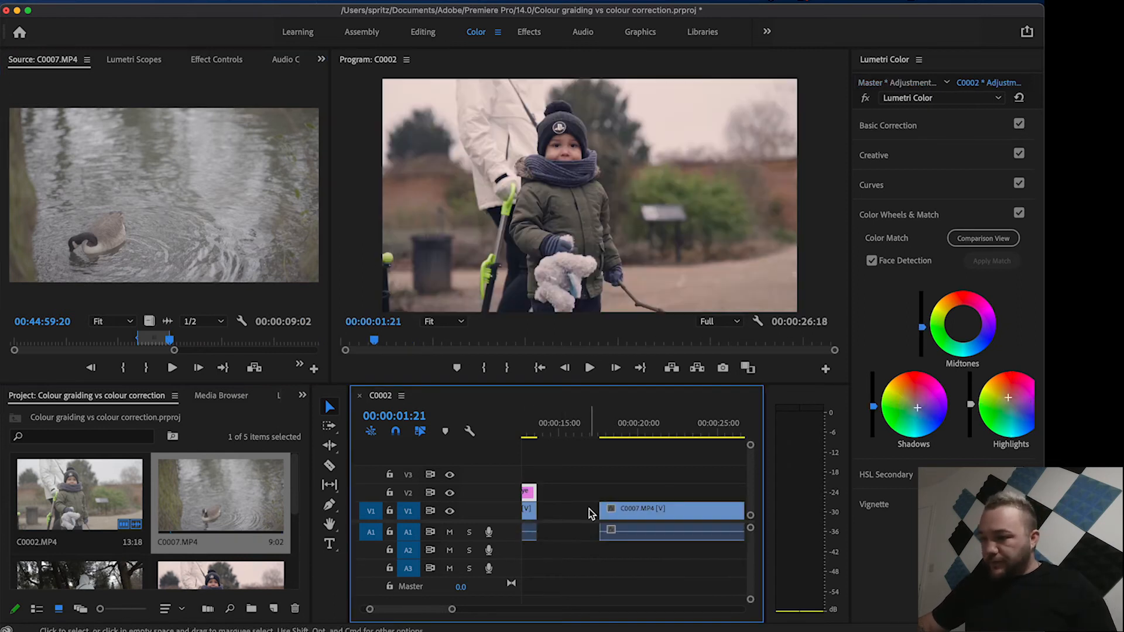
Correct the C0007.MP4 clip's tone with Contrast 78.7, Highlights -29.8, Shadows -6.4, Whites -6.4 and Blacks -14.9
left_click(631, 509)
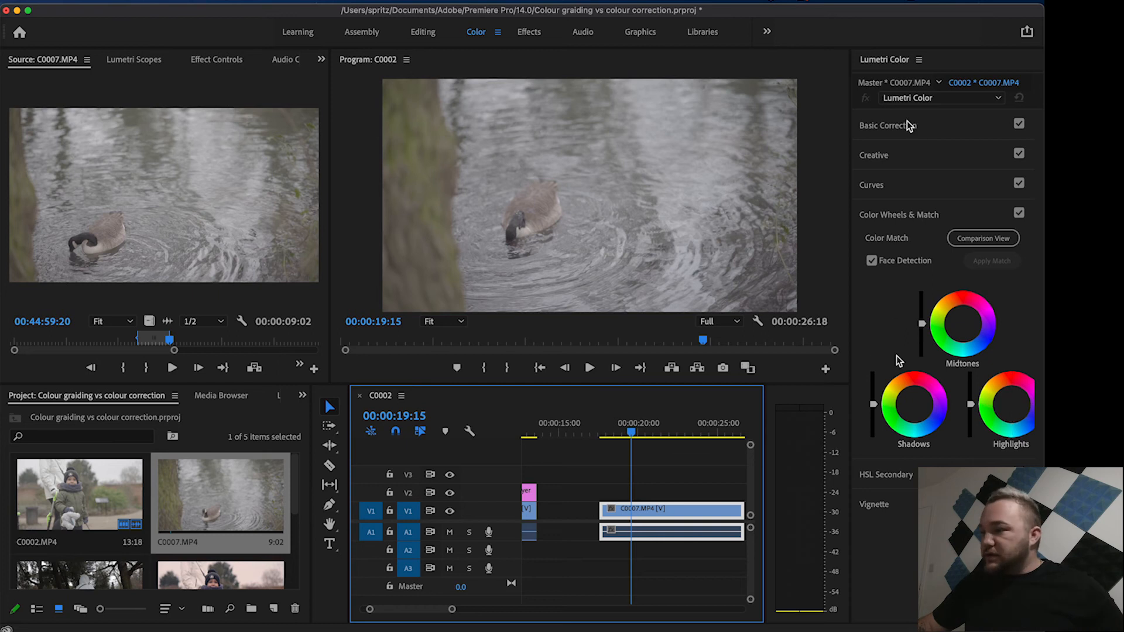
left_click(888, 125)
left_click(941, 125)
left_click(940, 125)
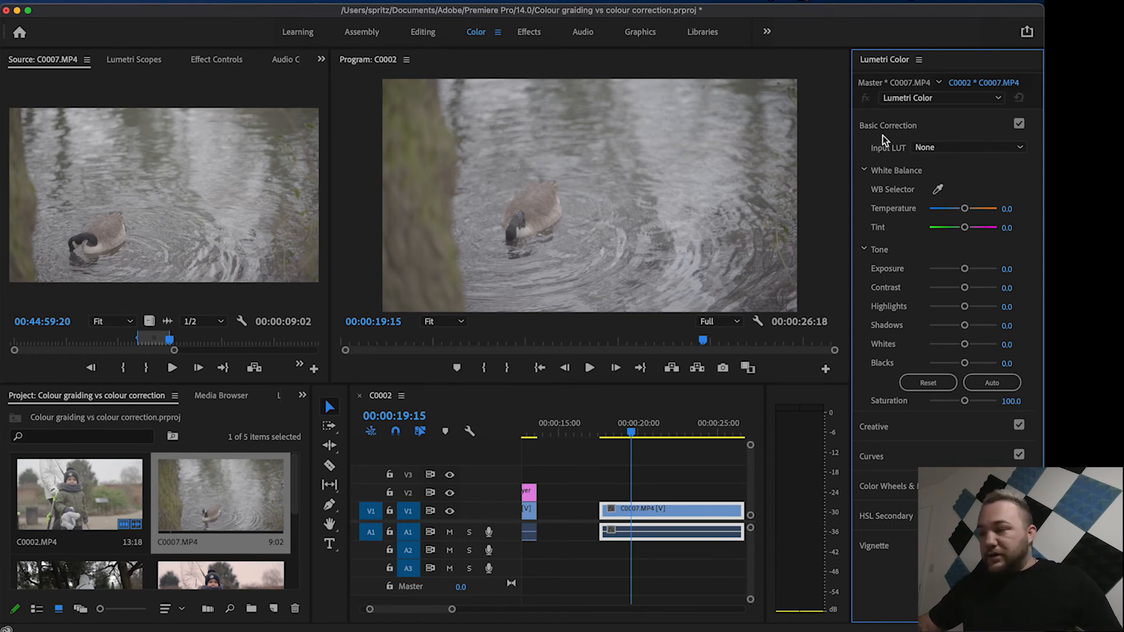
left_click(883, 134)
left_click(883, 134)
left_click(882, 133)
left_click(881, 131)
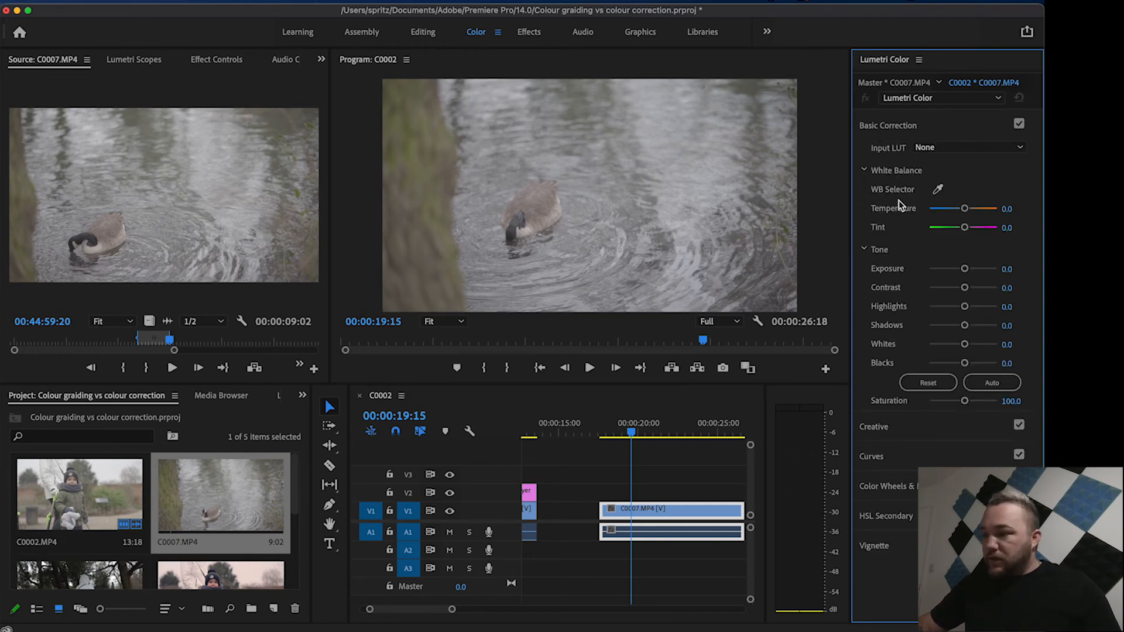
left_click_drag(964, 288, 960, 344)
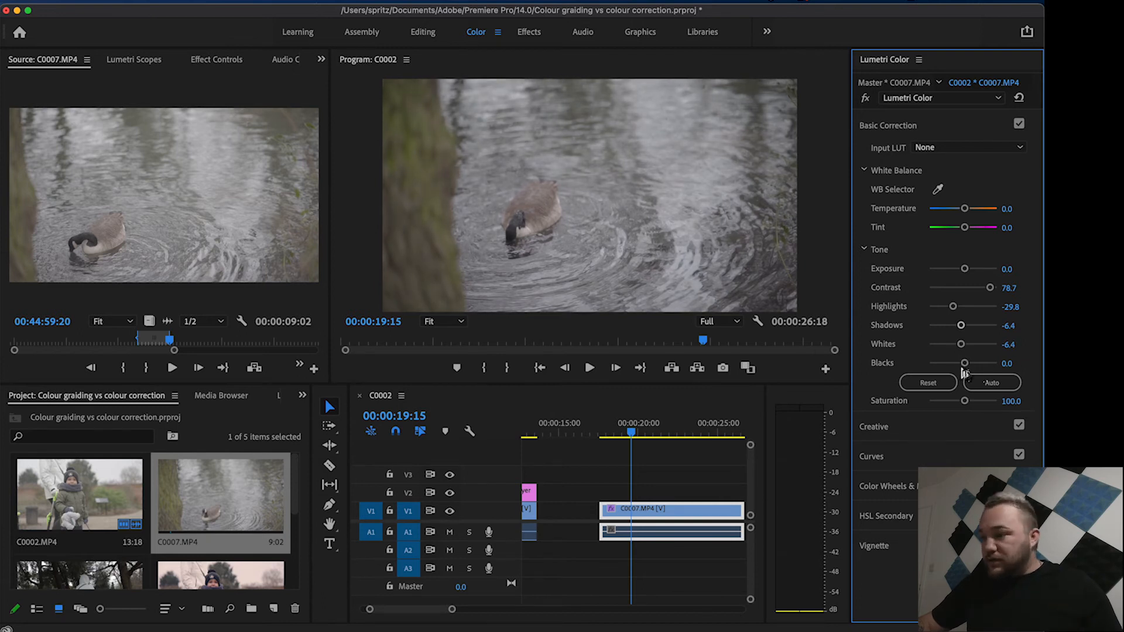
mouse_move(965, 363)
left_mouse_down()
mouse_move(975, 365)
mouse_move(957, 365)
left_mouse_up()
Shape C0007.MP4's white RGB curve into a gentle S with three points, lowering the shadows and raising the highlights
left_click(935, 438)
left_click(908, 338)
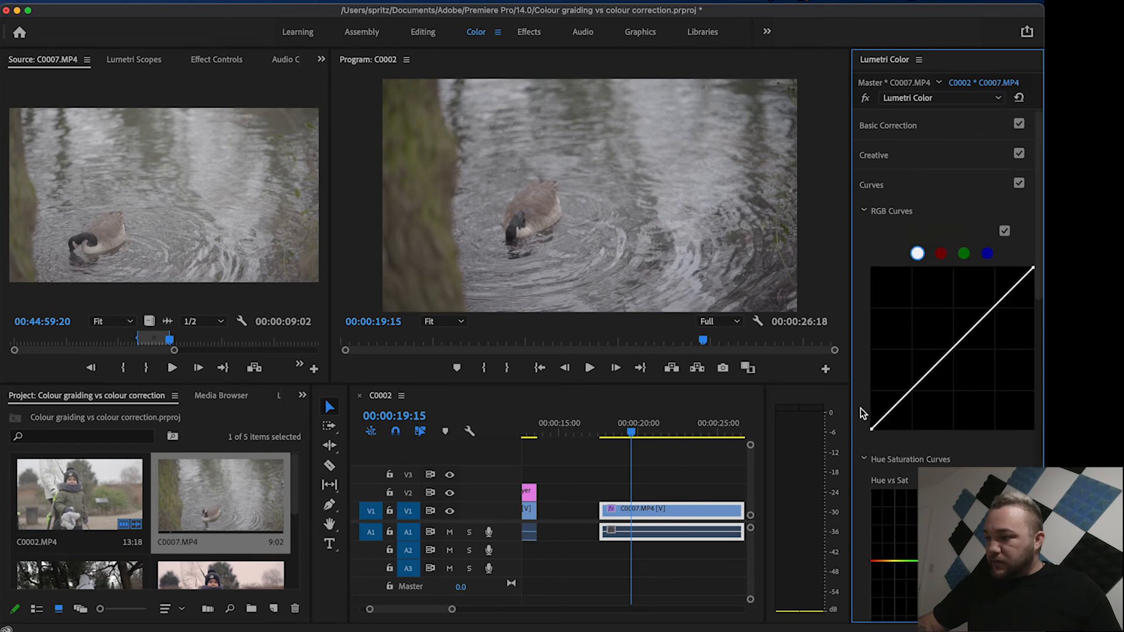
left_click(911, 390)
left_click(954, 348)
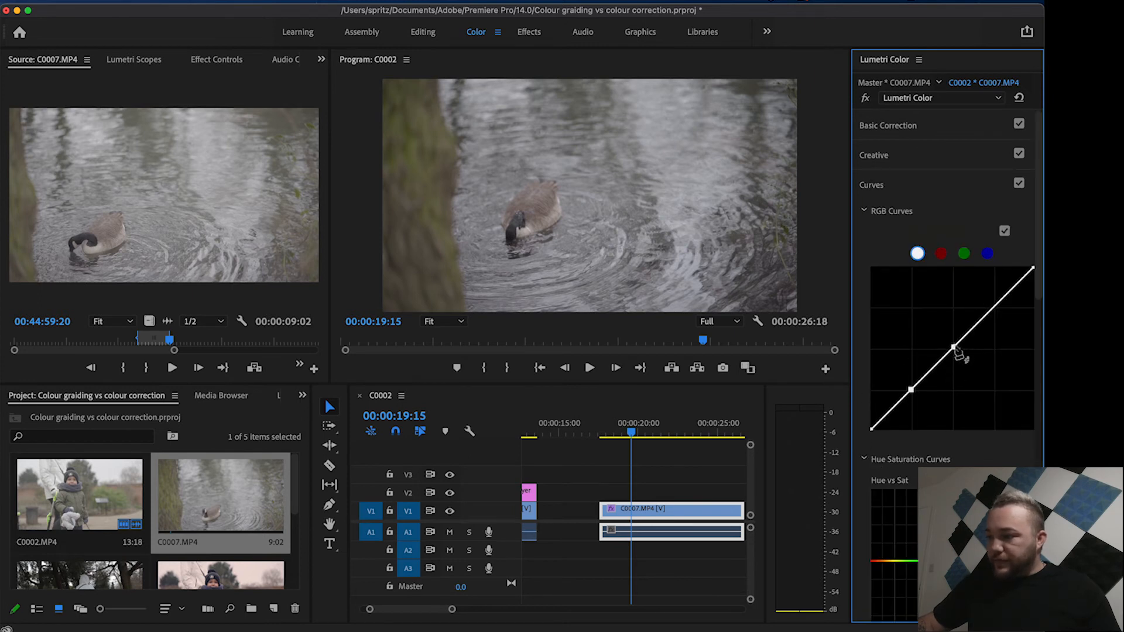
left_click(994, 306)
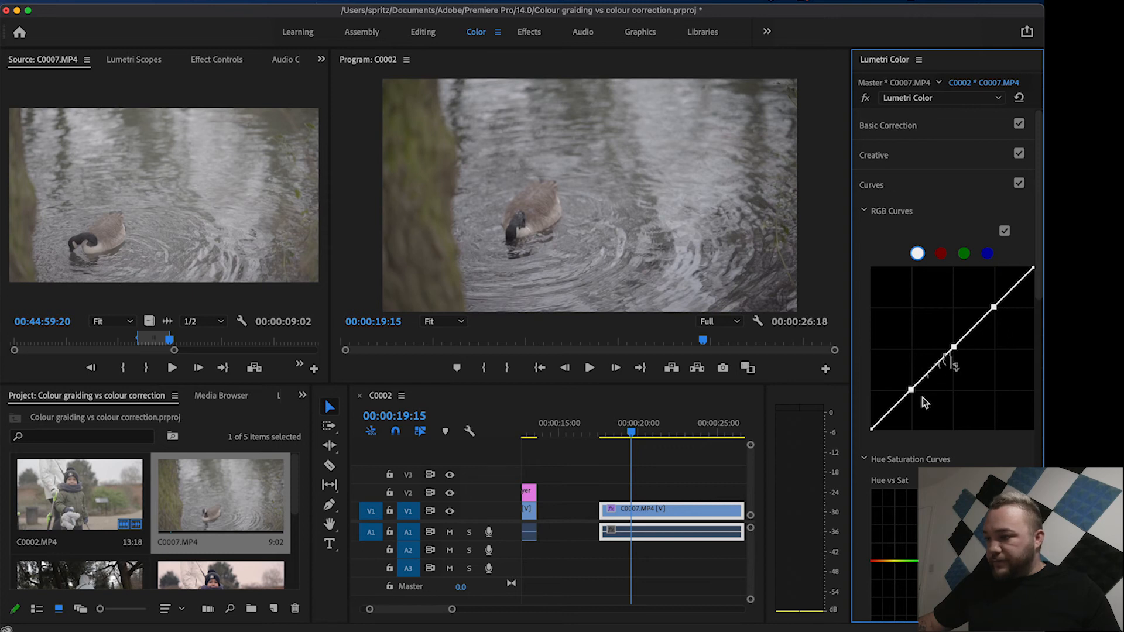
left_click_drag(912, 390, 918, 398)
left_click_drag(954, 347, 956, 345)
left_click_drag(994, 307, 998, 288)
left_click_drag(917, 399, 914, 397)
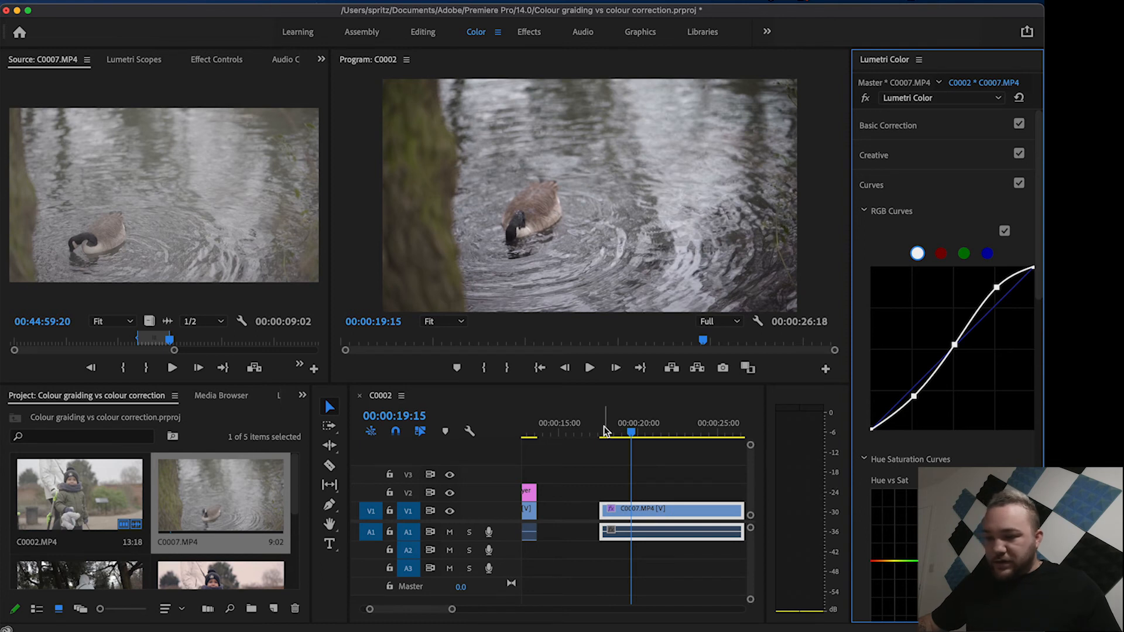
Create a second adjustment layer at 1920 × 1080, 25.00 fps with square pixels
left_click(644, 513)
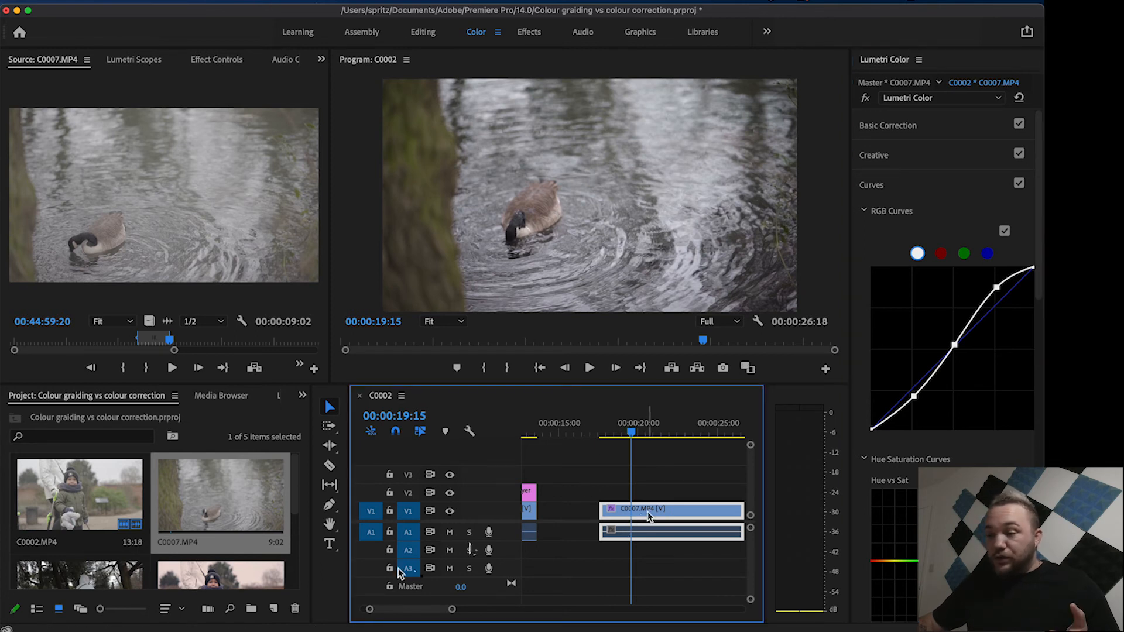
left_click_drag(625, 434, 613, 433)
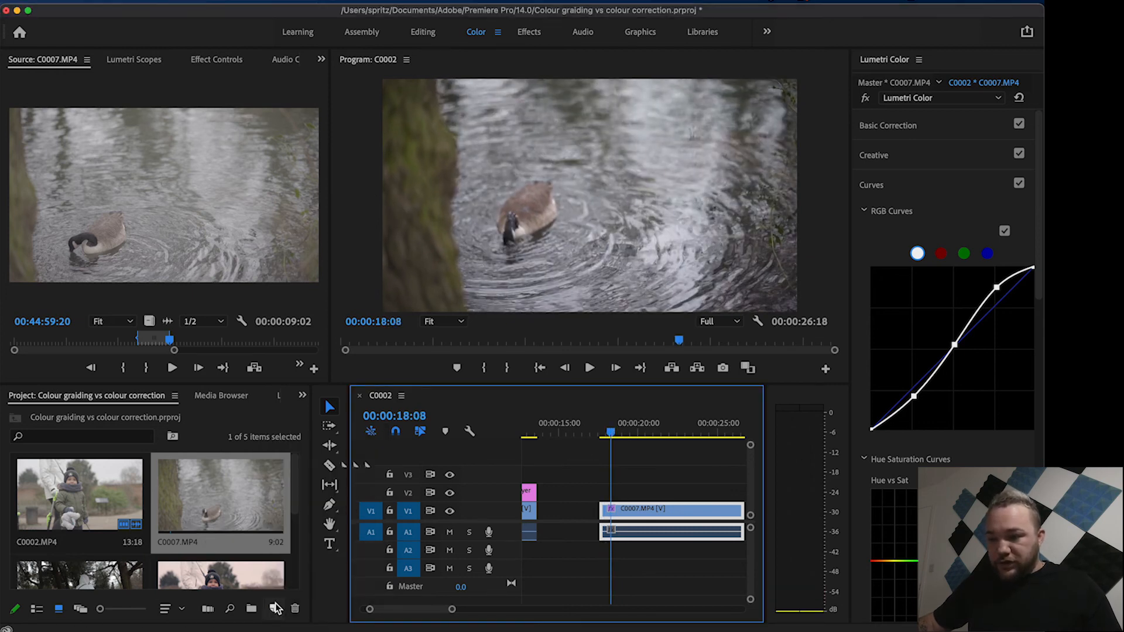
left_click(276, 609)
left_click(317, 478)
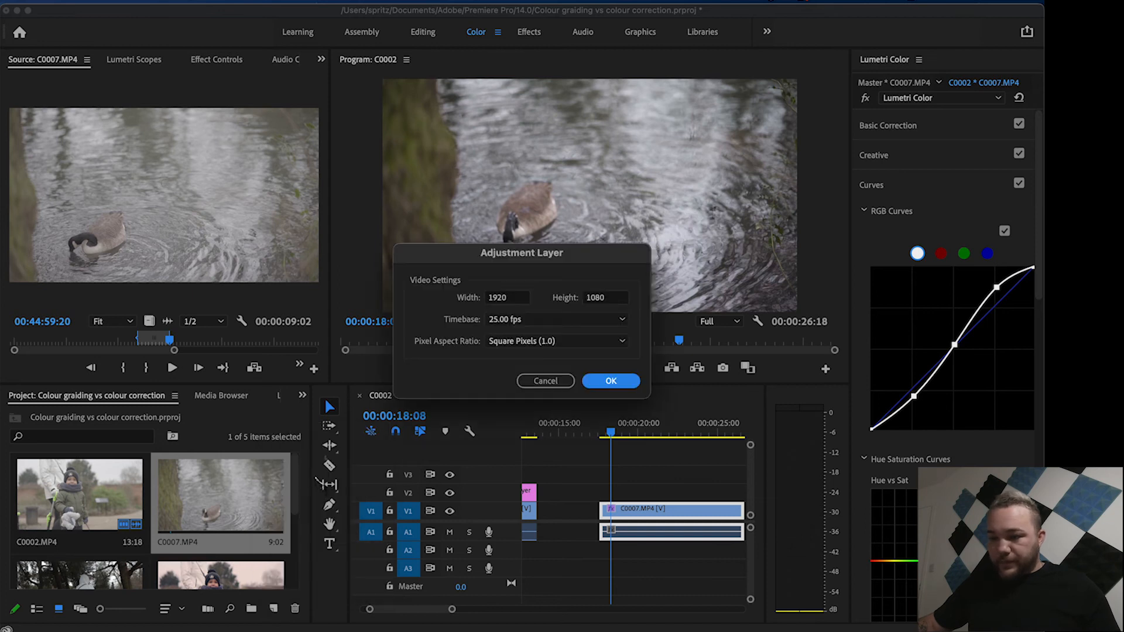
left_click(606, 381)
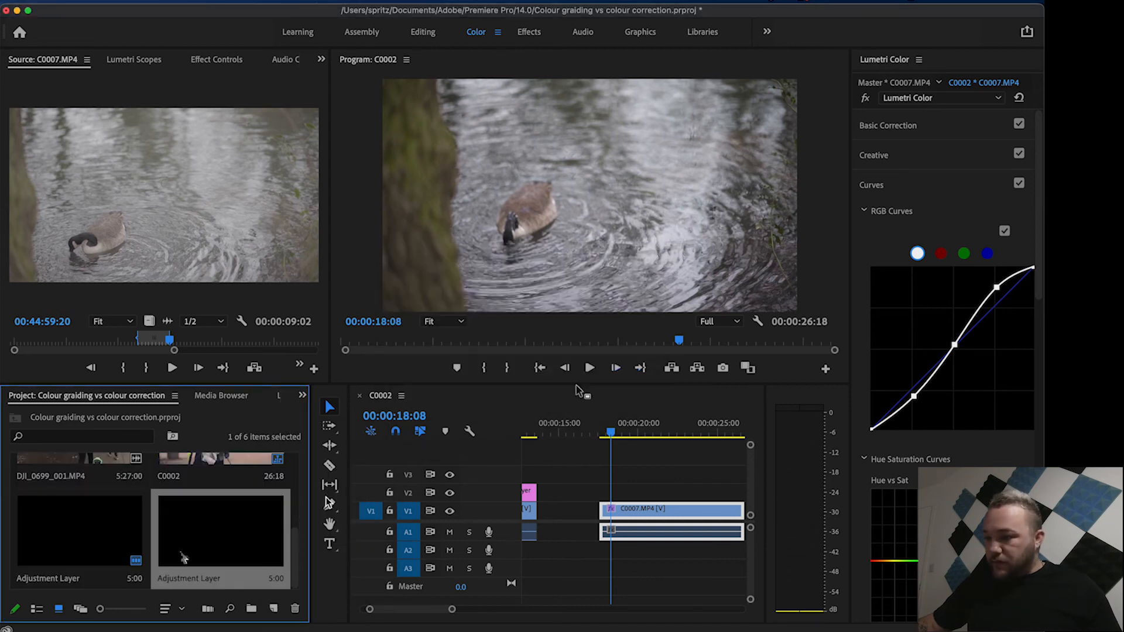
Place the new adjustment layer on V2 above C0007.MP4 and match its length to the clip
left_click_drag(209, 540, 609, 492)
left_click(690, 458)
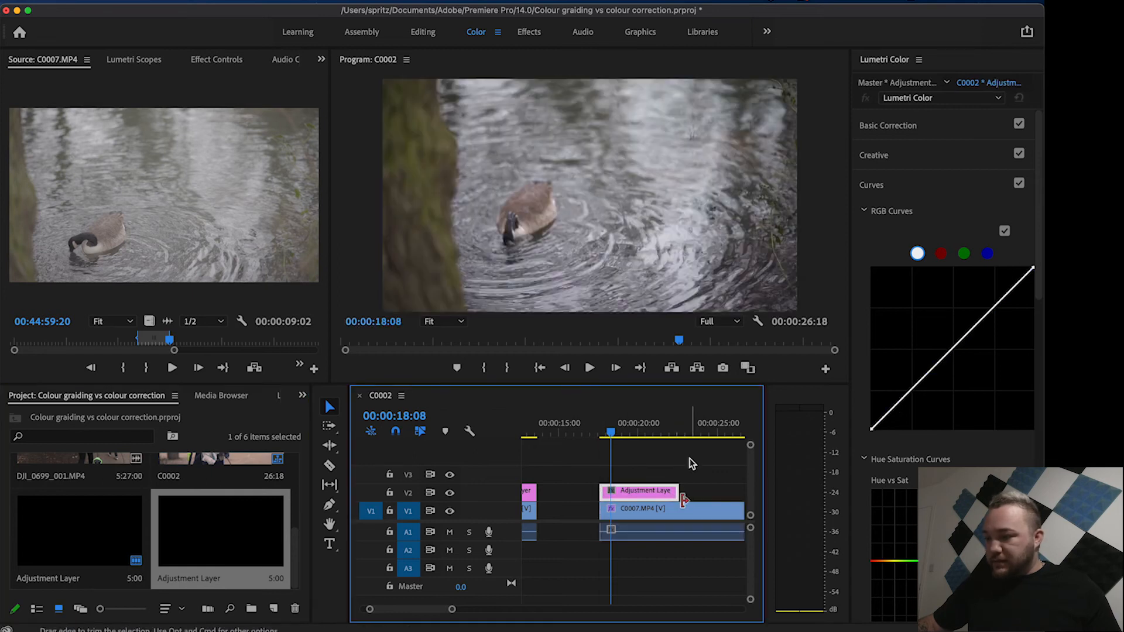
left_click_drag(678, 492, 635, 495)
left_click_drag(433, 609, 421, 610)
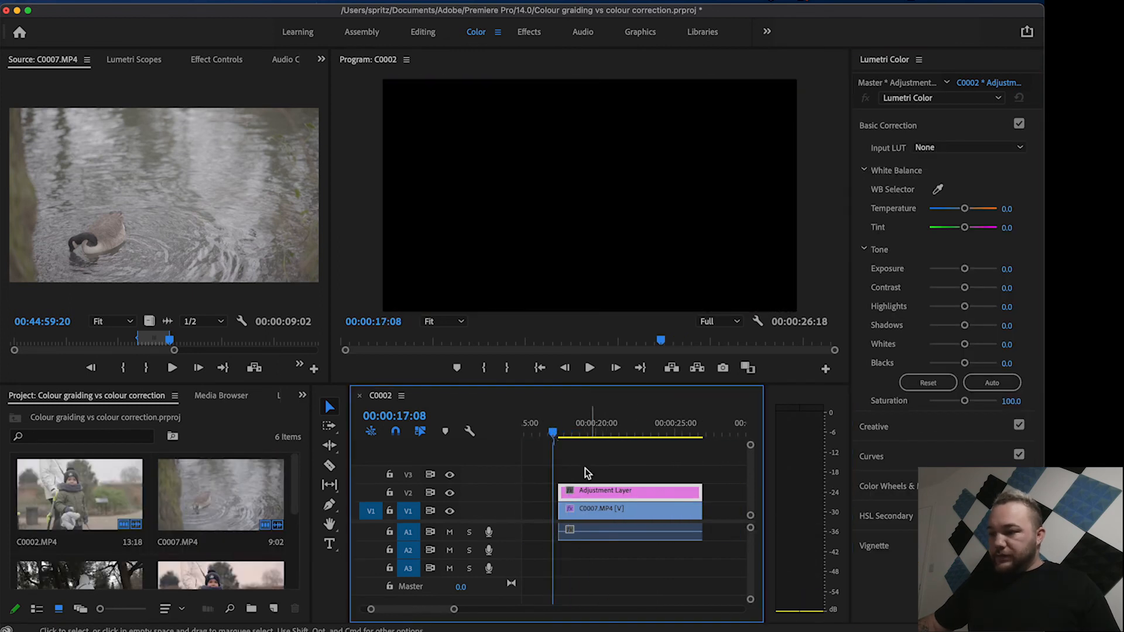
Apply CINE LUT A7III Casual V1 from the CMG Cine LUTs for A7III folder as the new adjustment layer's input LUT
left_click_drag(557, 435, 596, 439)
left_click(649, 510)
left_click(640, 495)
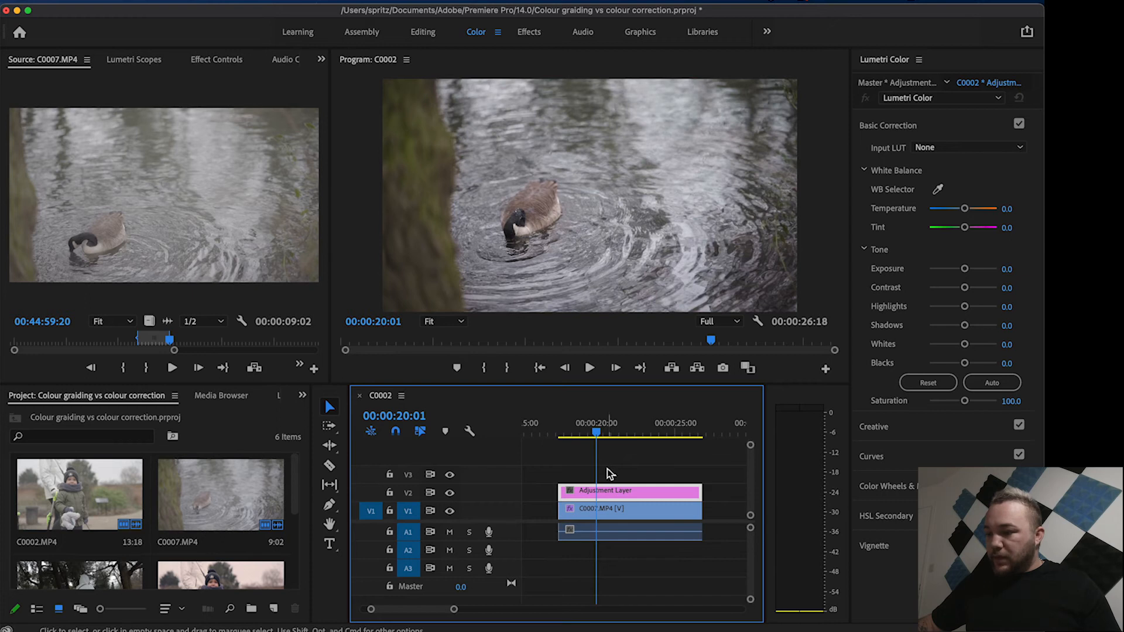
left_click_drag(591, 439, 587, 438)
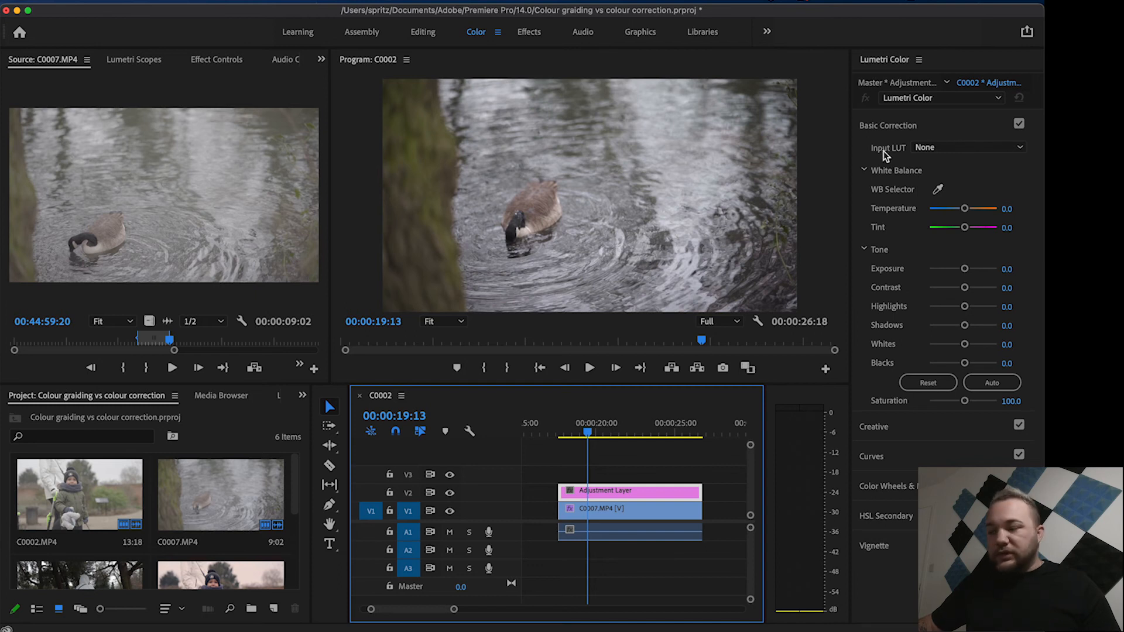
left_click(937, 150)
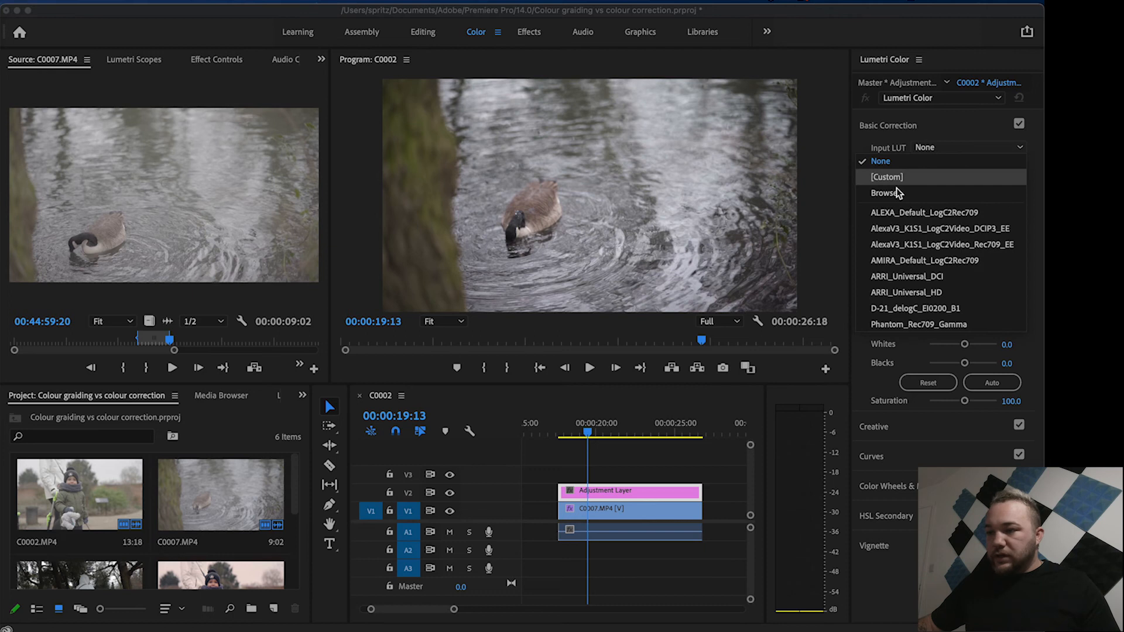
left_click(896, 193)
key("Escape")
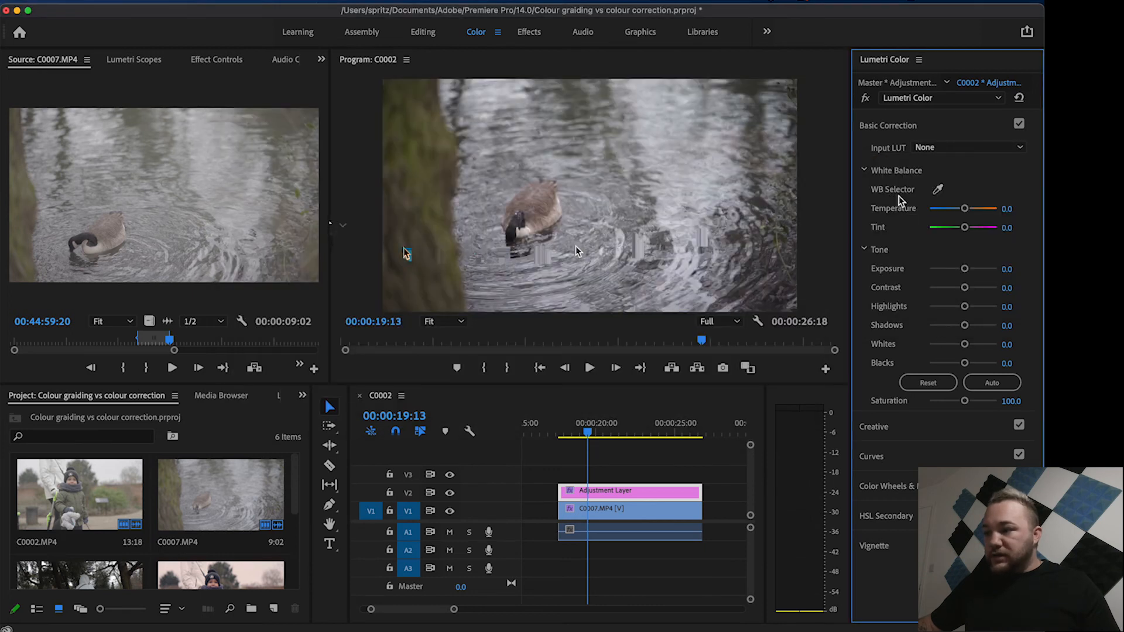
double_click(760, 169)
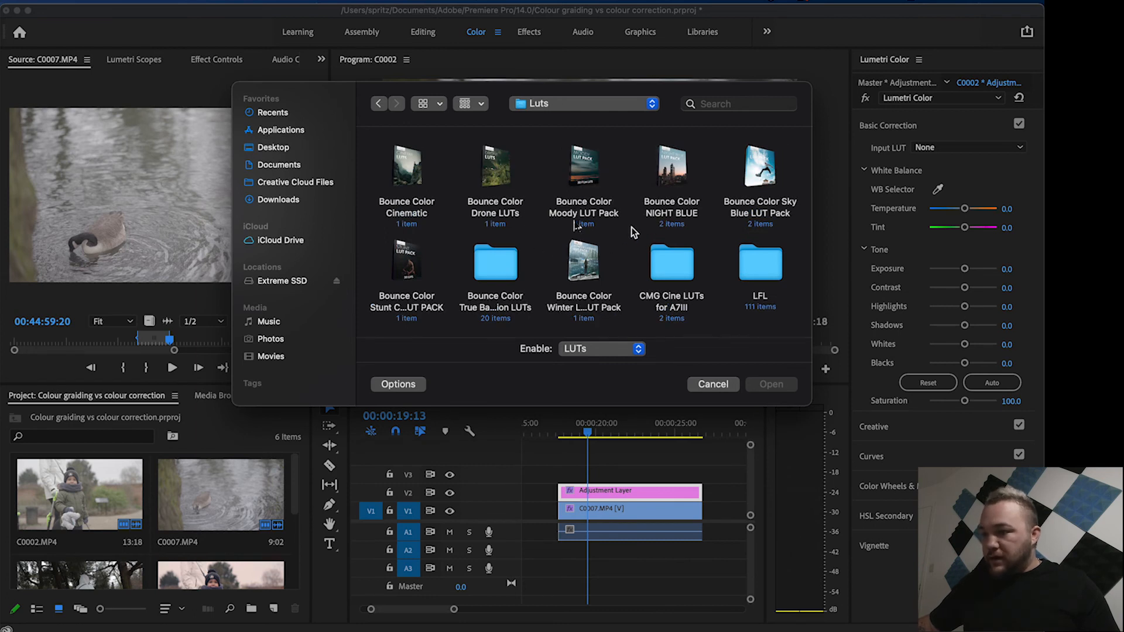
left_click(731, 265)
double_click(671, 266)
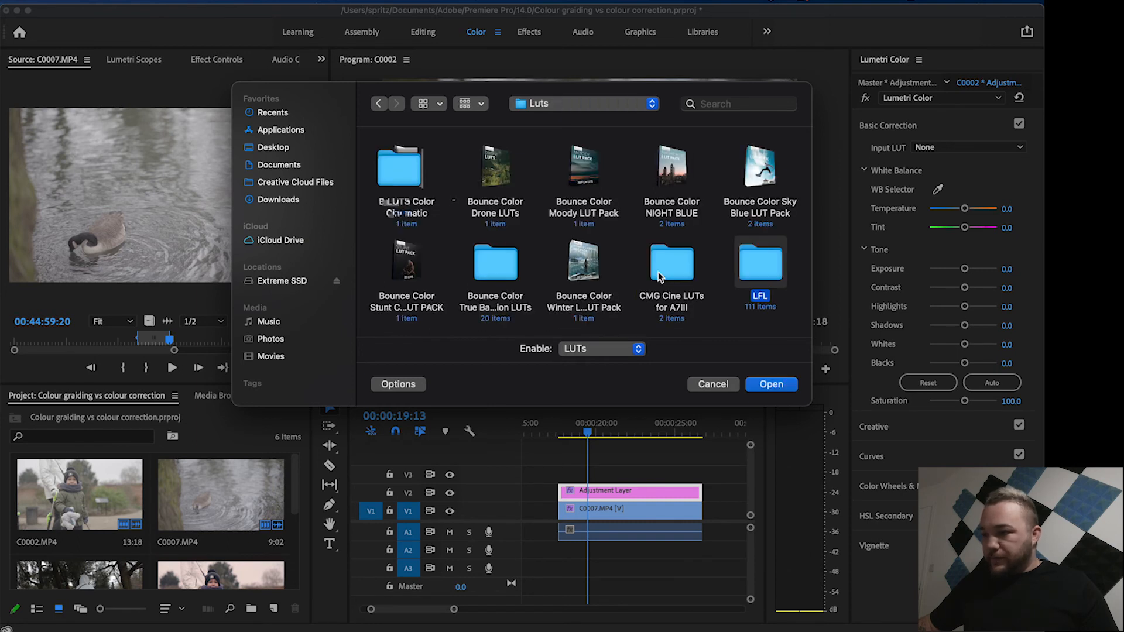
double_click(401, 167)
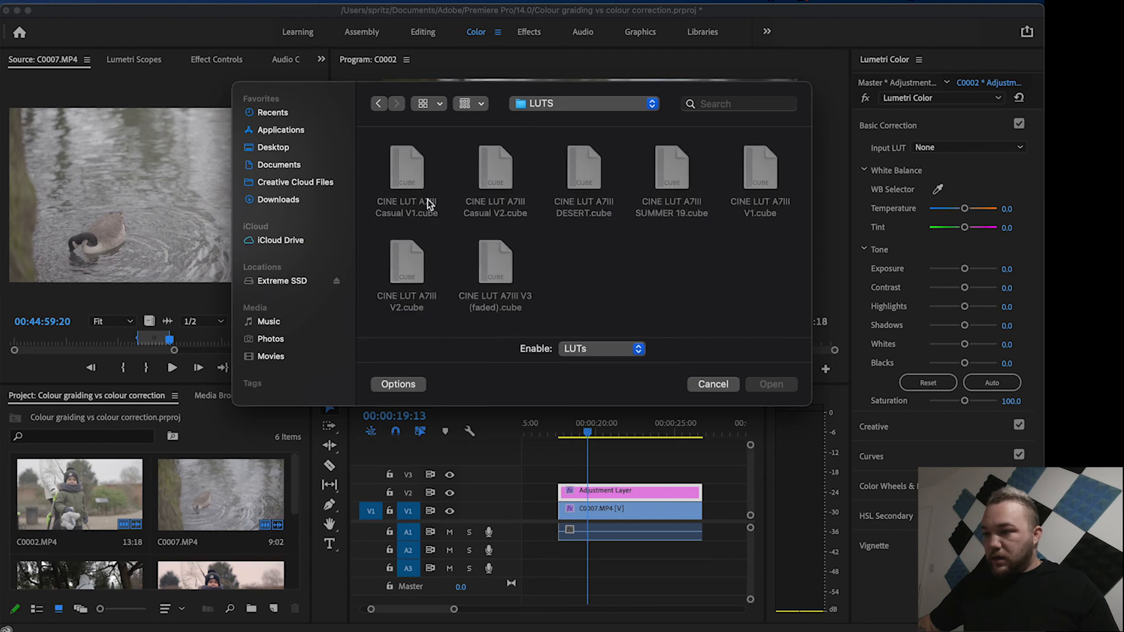
double_click(430, 168)
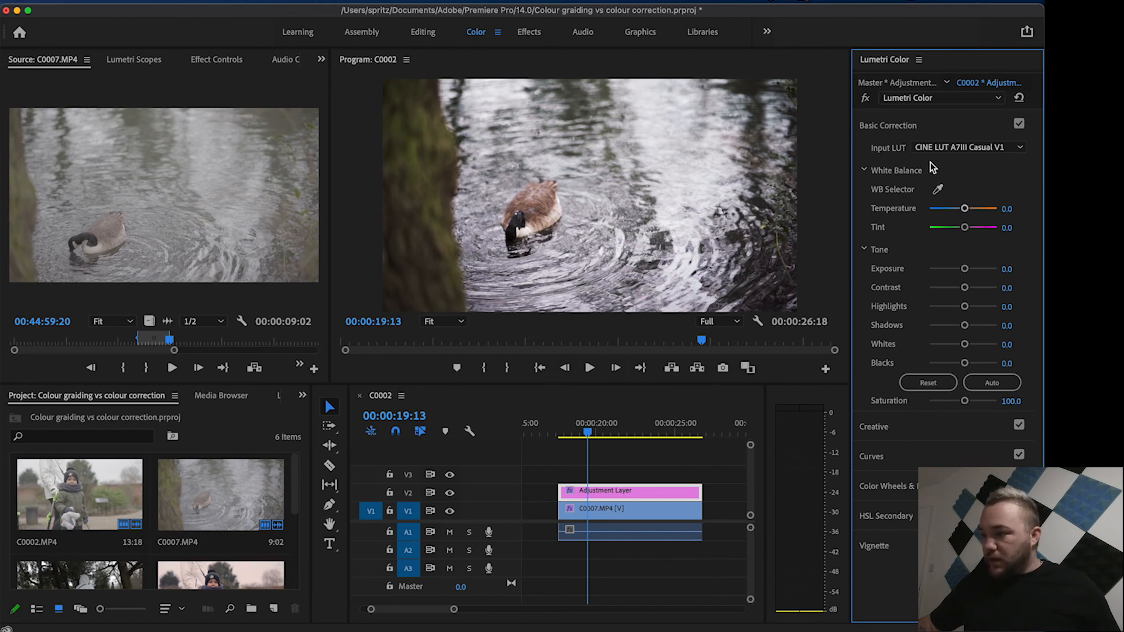
Try the CINE LUT A7III Casual V2 and CINE LUT A7III DESERT input LUTs on the adjustment layer
left_click(937, 147)
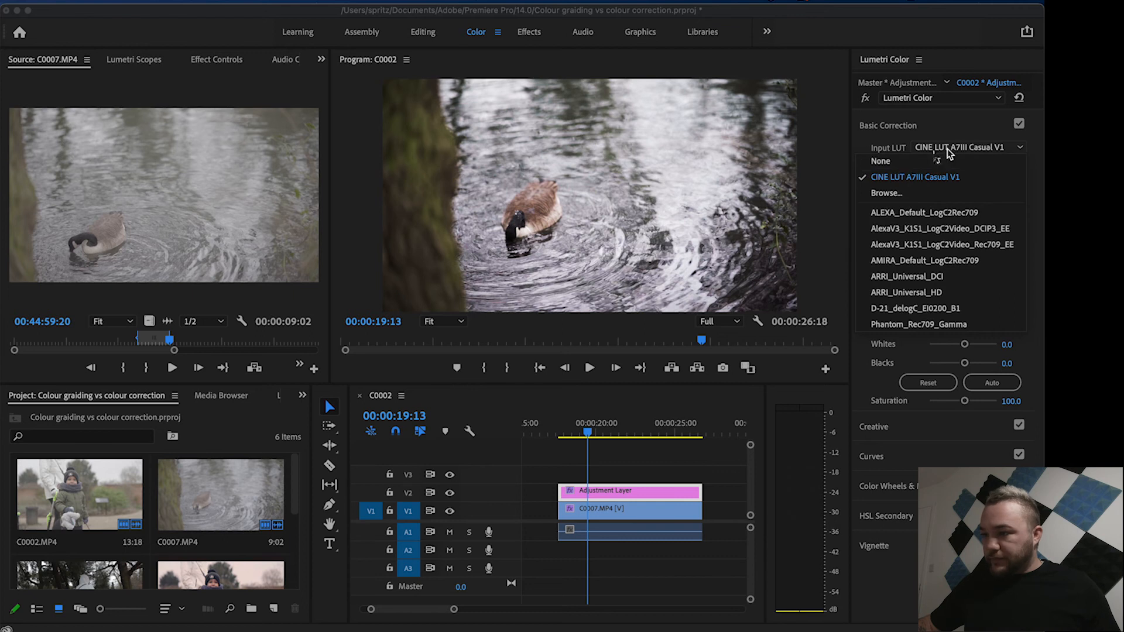
left_click(887, 192)
double_click(498, 181)
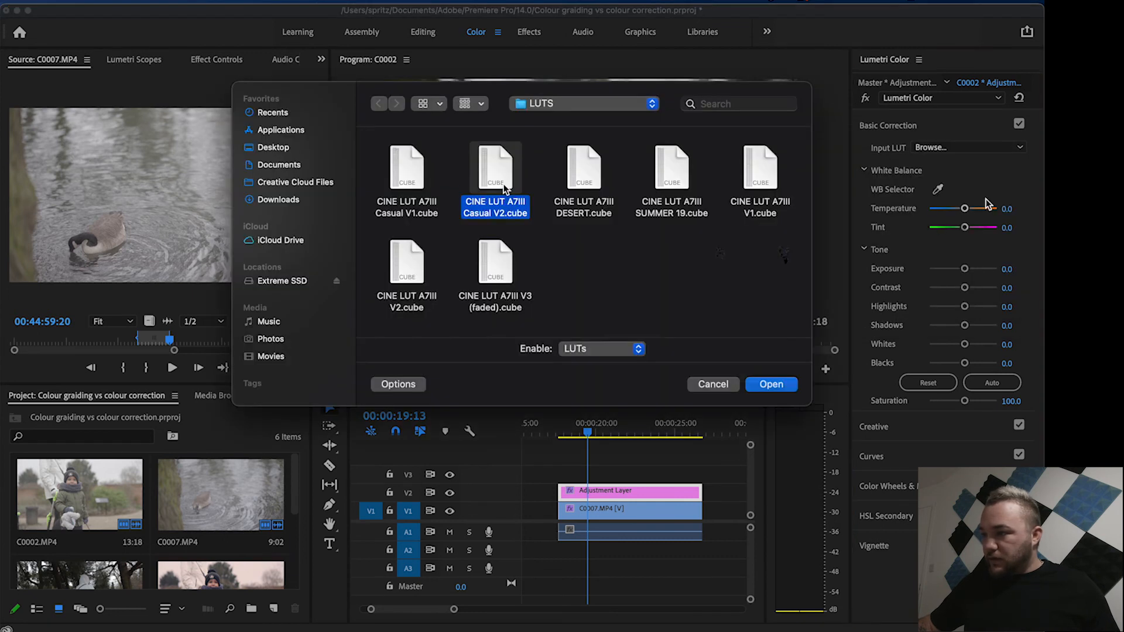
double_click(494, 175)
left_click(981, 147)
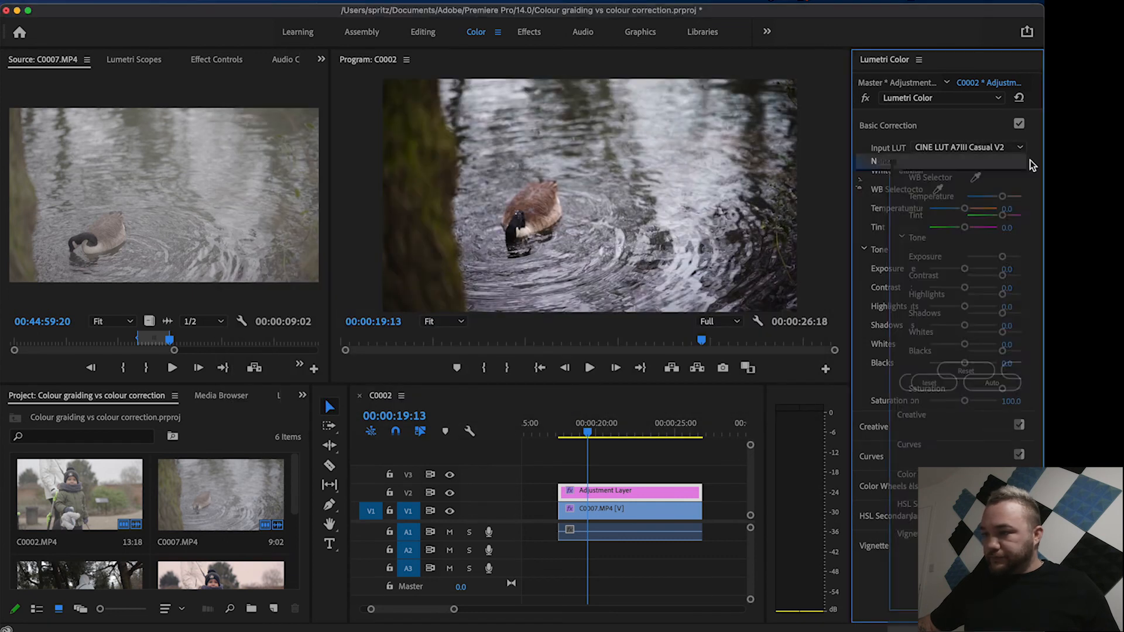
left_click(885, 193)
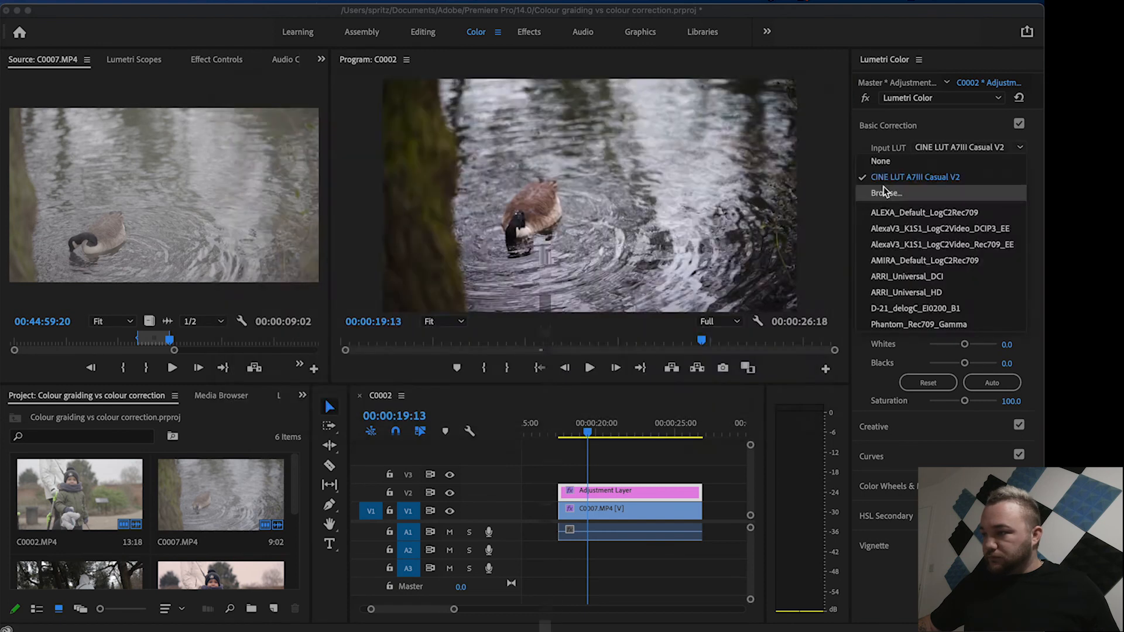
left_click(885, 192)
left_click(584, 180)
double_click(584, 181)
Try the CINE LUT A7III SUMMER 19 and CINE LUT A7III V1 input LUTs on the adjustment layer
left_click(968, 155)
left_click(968, 153)
double_click(672, 170)
left_click(954, 154)
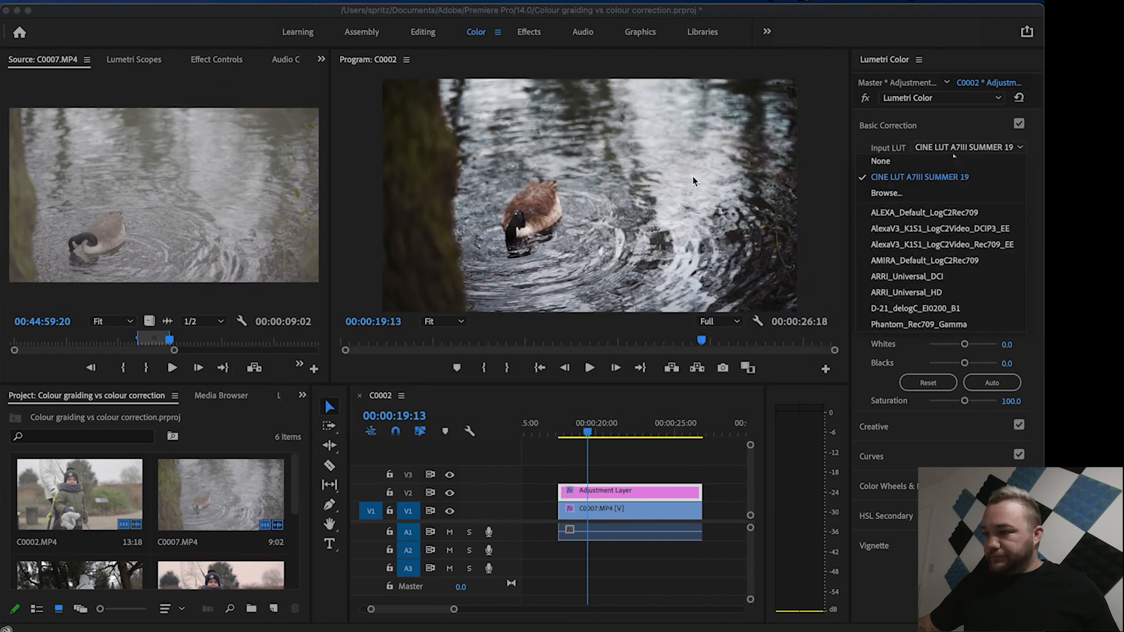
left_click(887, 193)
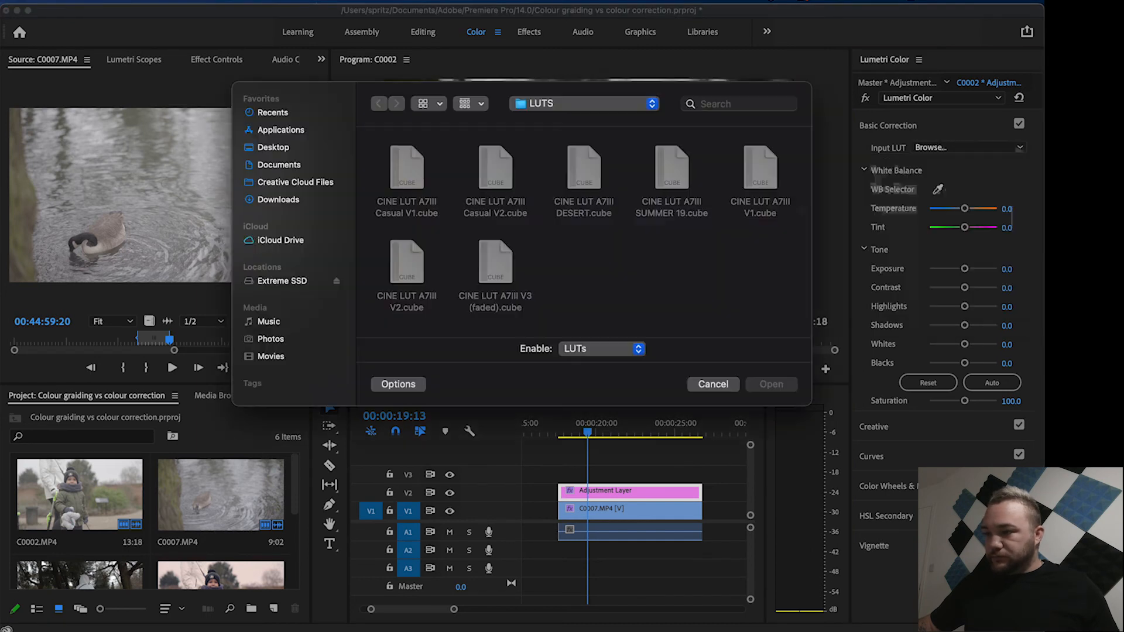
double_click(750, 215)
Set the adjustment layer's input LUT to CINE LUT A7III V2
left_click(947, 148)
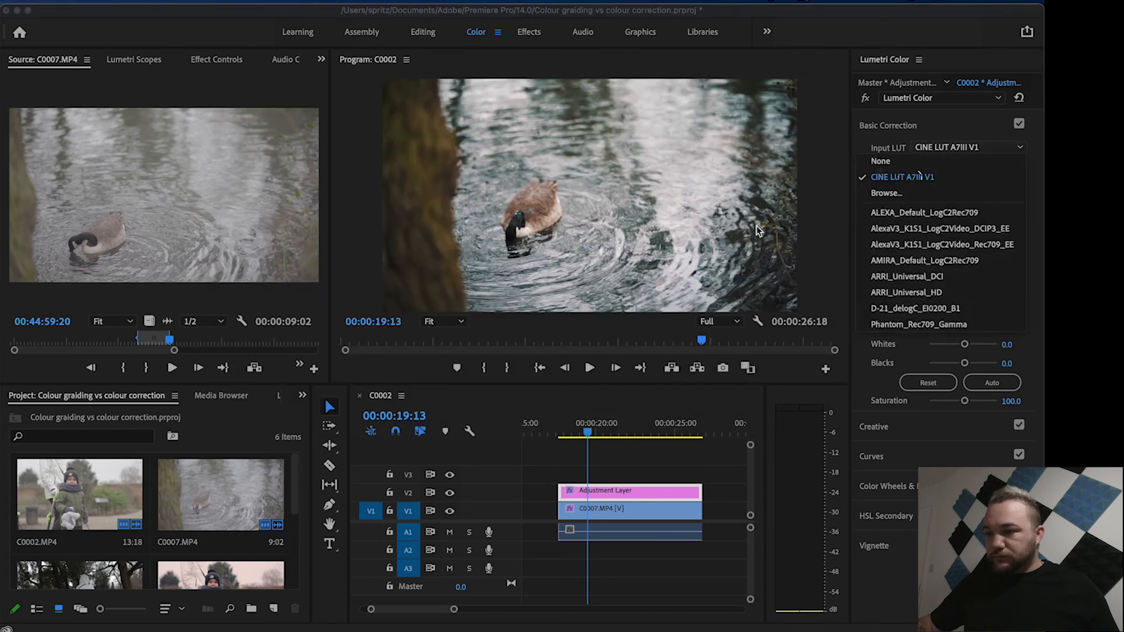
left_click(886, 192)
double_click(417, 261)
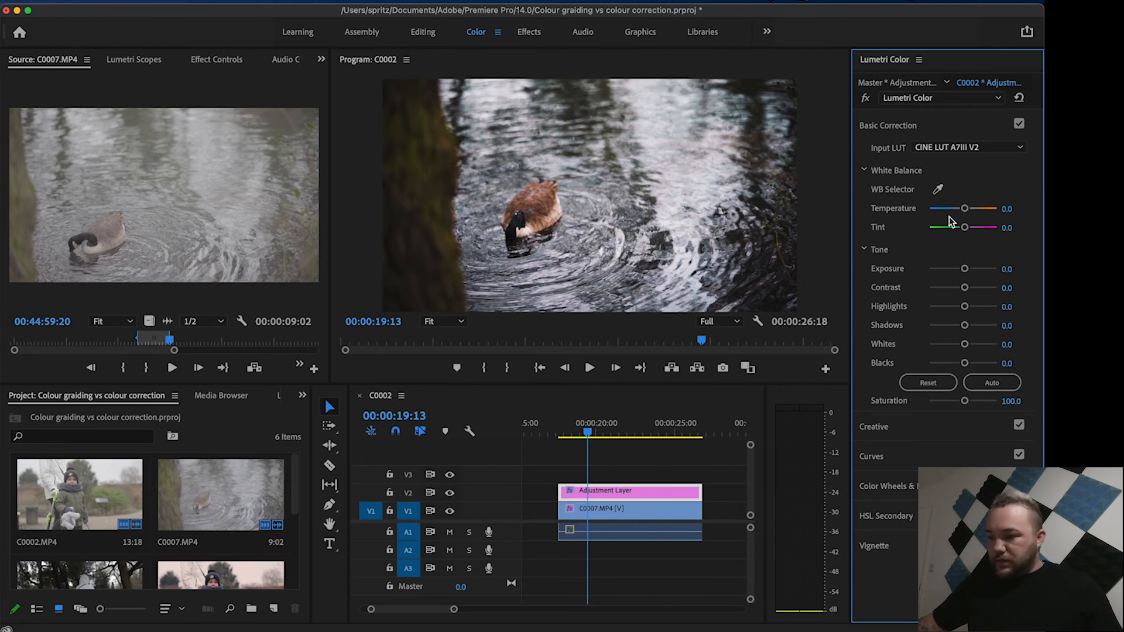
Compare C0007.MP4 without and with the LUT grade by moving the adjustment layer past the clip and back over its start
left_click(613, 503)
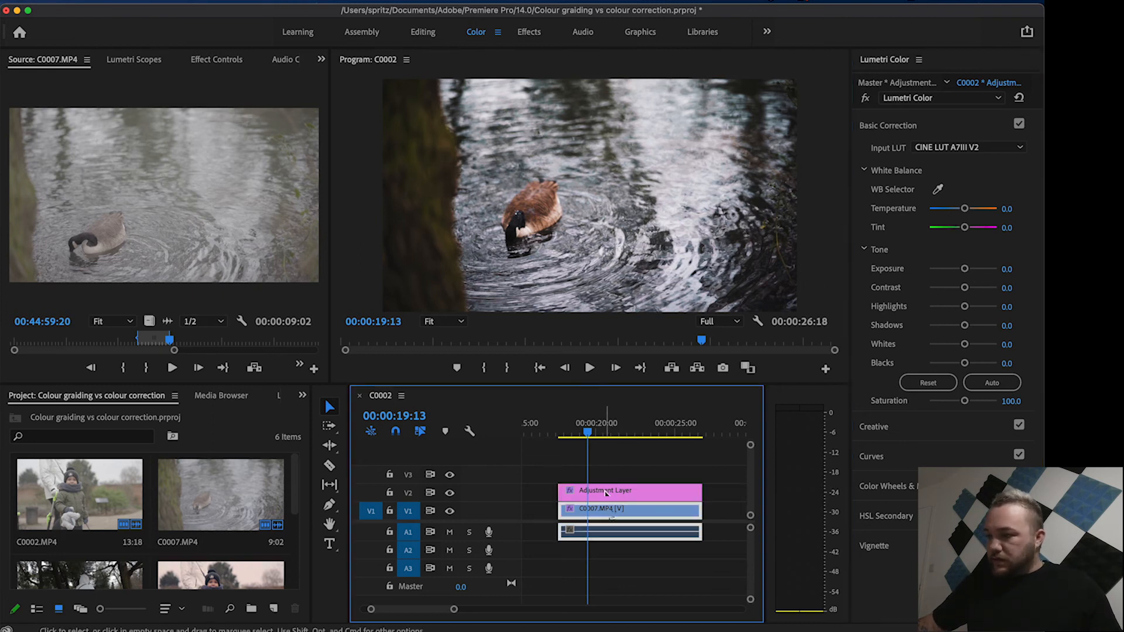
left_click(644, 491)
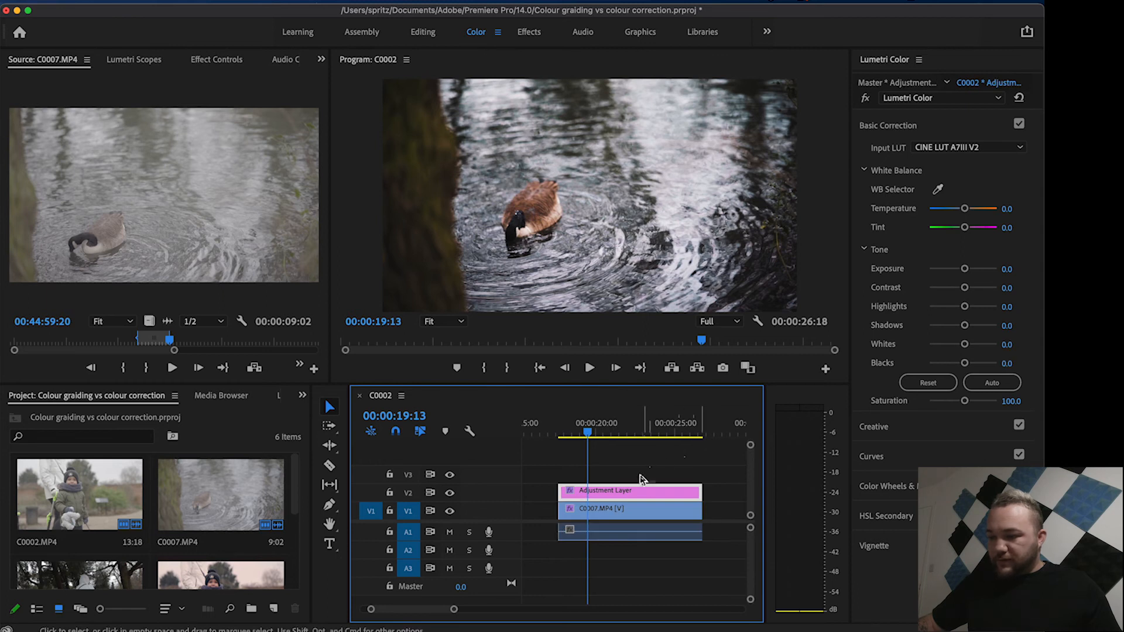
left_click_drag(442, 610, 439, 618)
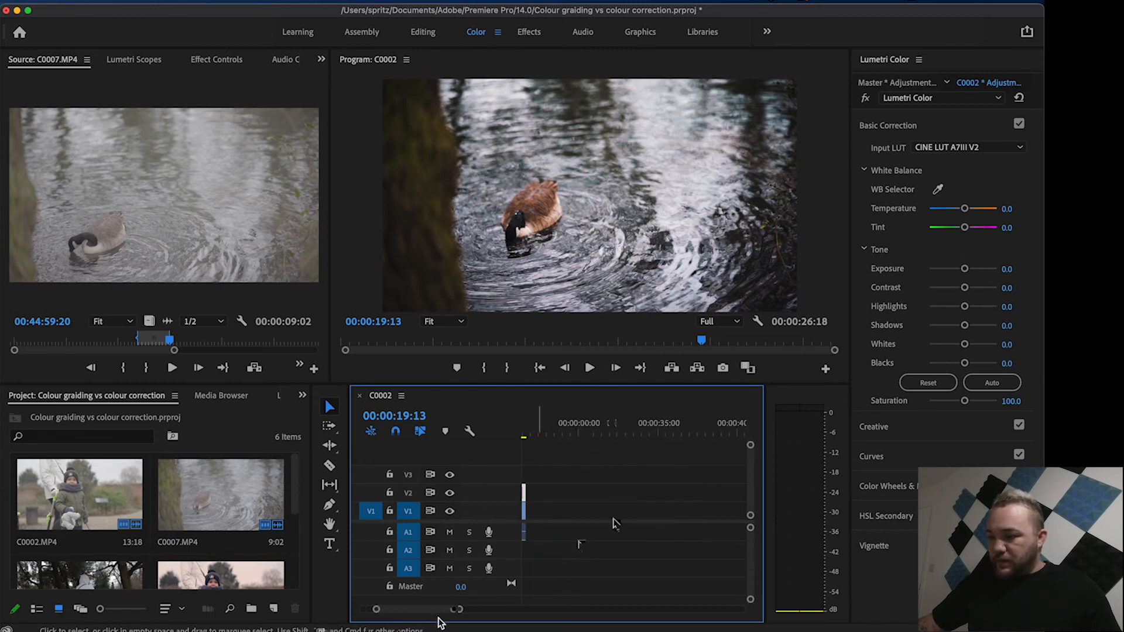
left_click_drag(625, 495, 709, 492)
left_click_drag(576, 435, 625, 451)
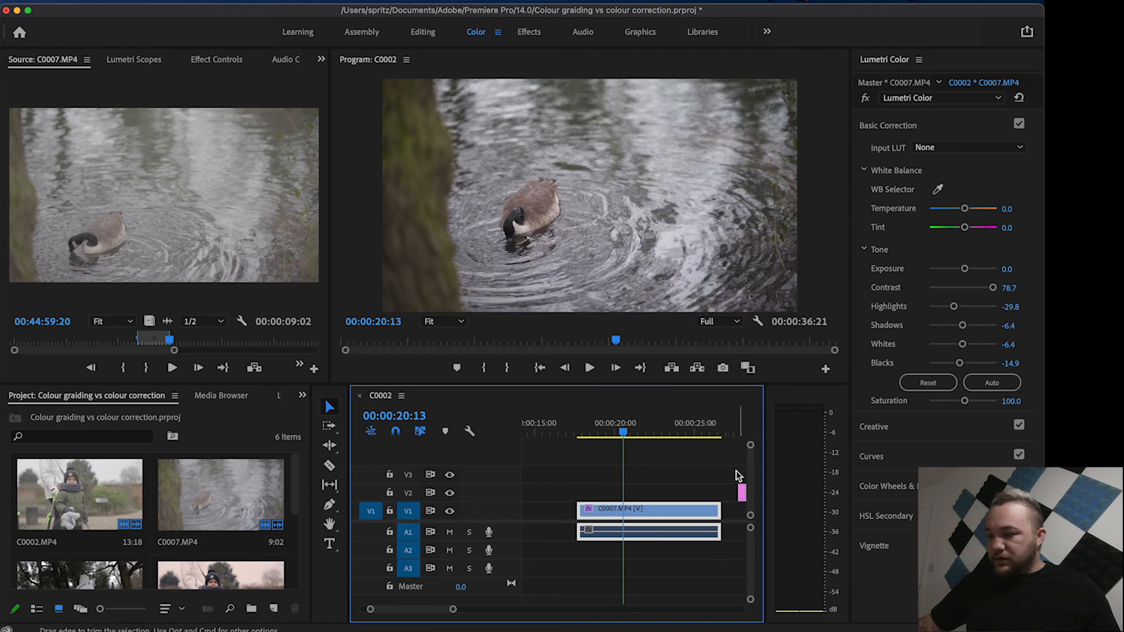
key("space")
left_click_drag(654, 432, 683, 438)
left_click_drag(738, 493, 609, 491)
mouse_move(650, 433)
left_mouse_down()
mouse_move(600, 435)
mouse_move(643, 452)
left_mouse_up()
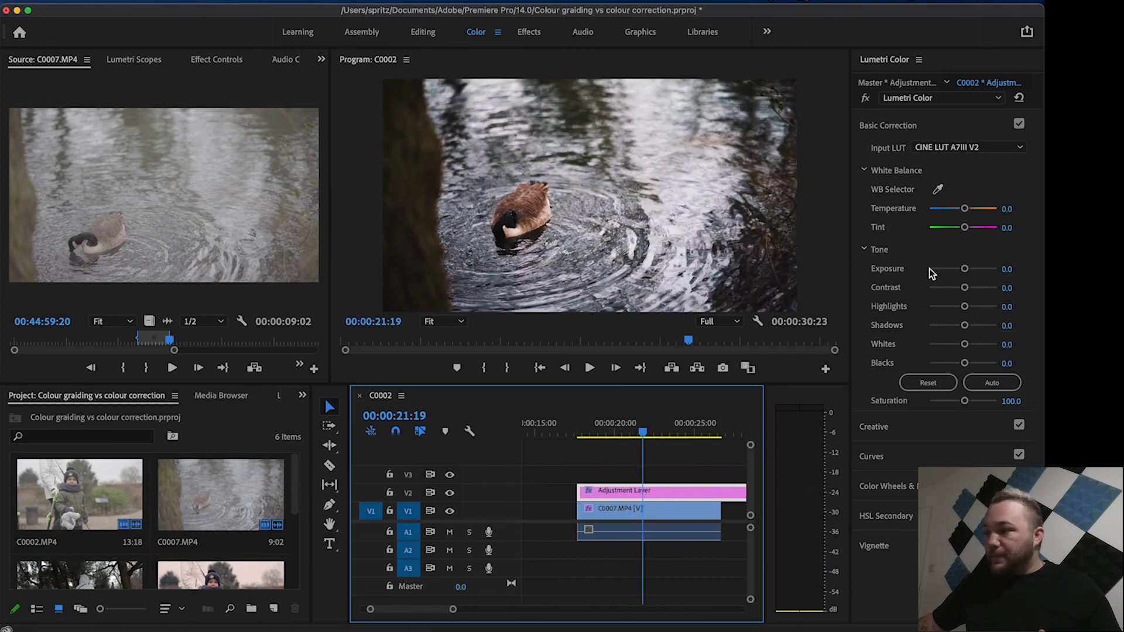
Set the adjustment layer's contrast to 8.5, temperature to -10.6, highlights to 14.9, shadows to -12.8, whites to -2.1 and blacks to -4.3
left_click_drag(964, 288, 967, 292)
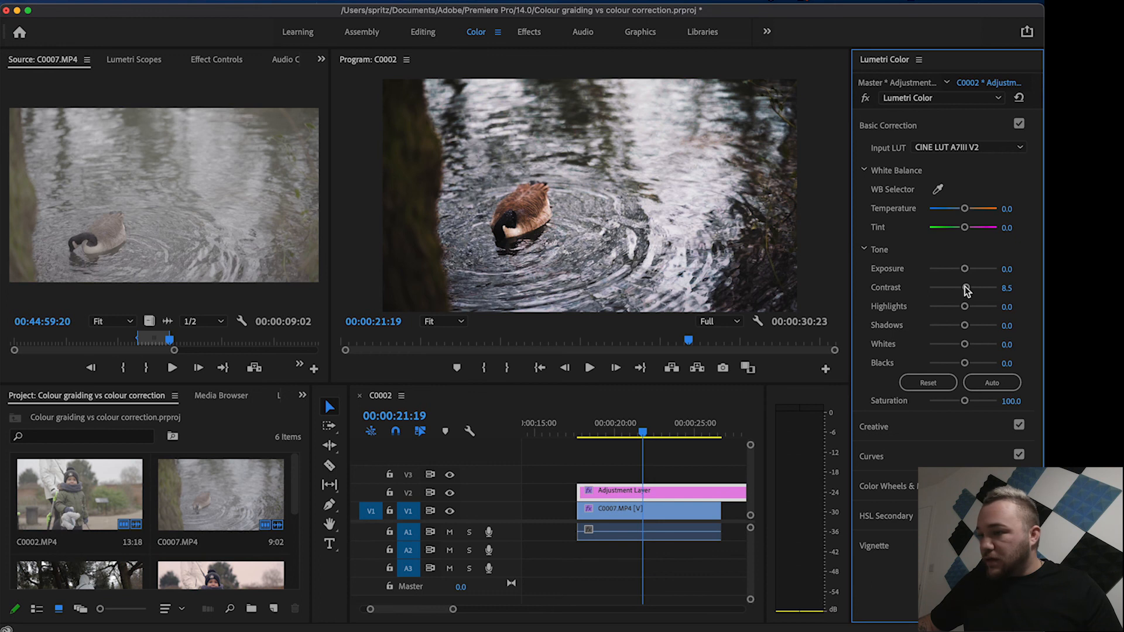
left_click_drag(968, 213, 964, 212)
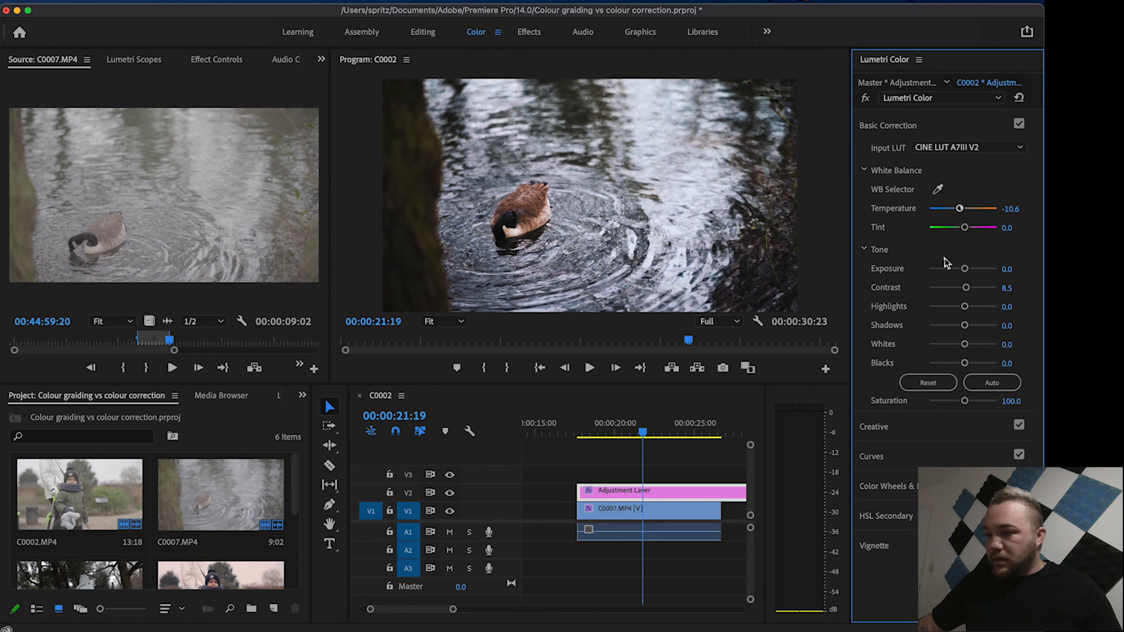
left_click_drag(958, 307, 962, 363)
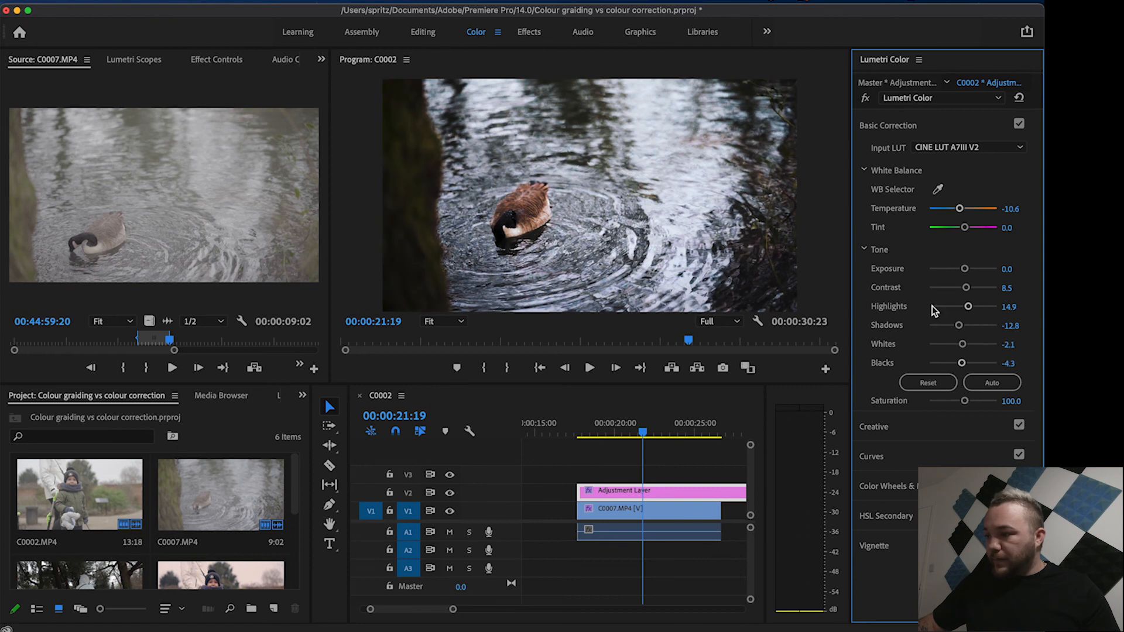
Tint the adjustment layer's shadows and highlights slightly with the color wheels, and play the graded C0007.MP4 from its start
left_click(898, 495)
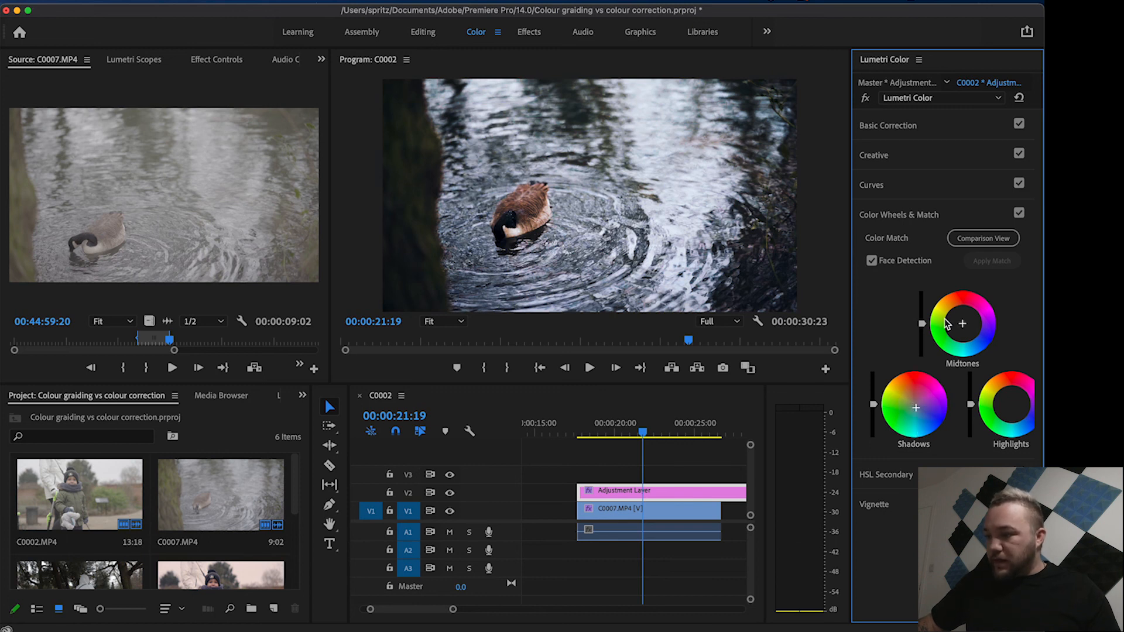
left_click_drag(1008, 410, 1011, 404)
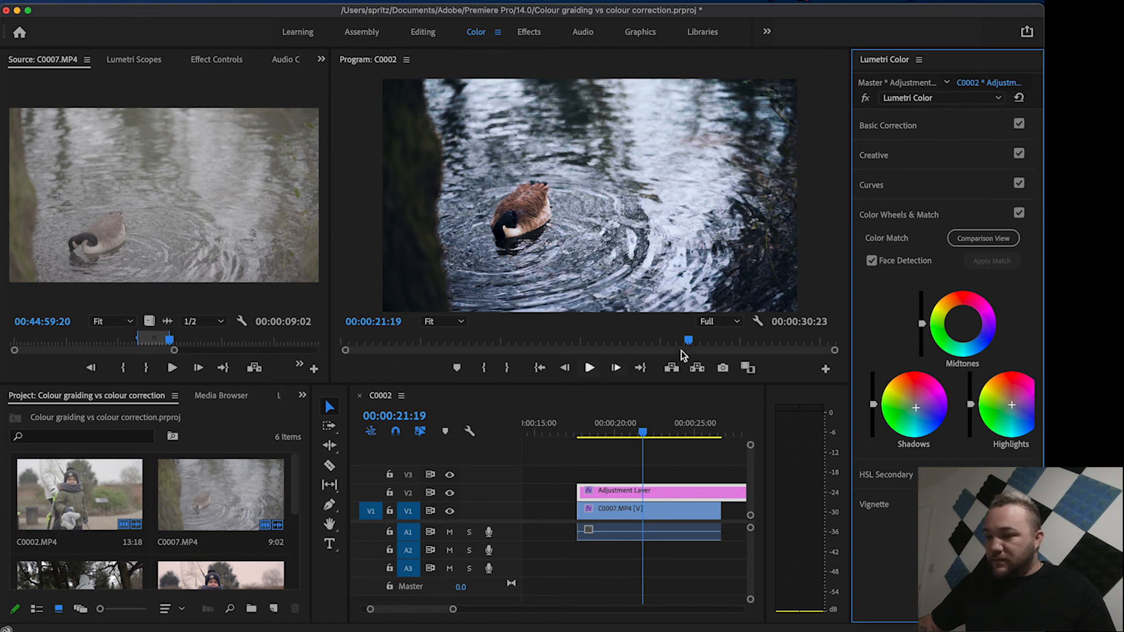
left_click_drag(647, 433, 578, 430)
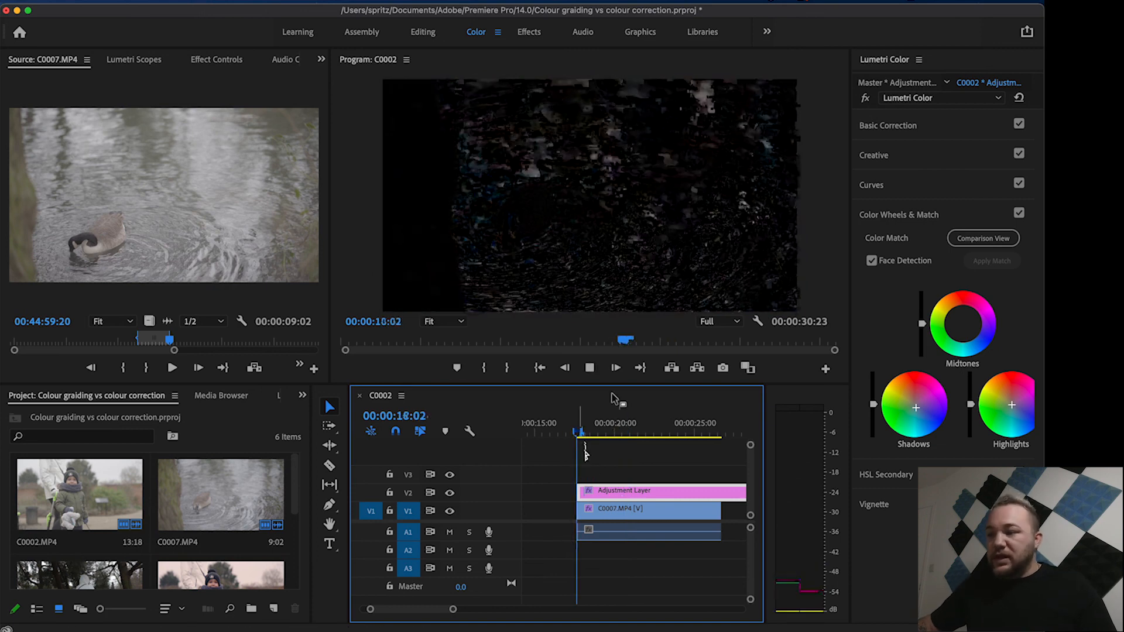